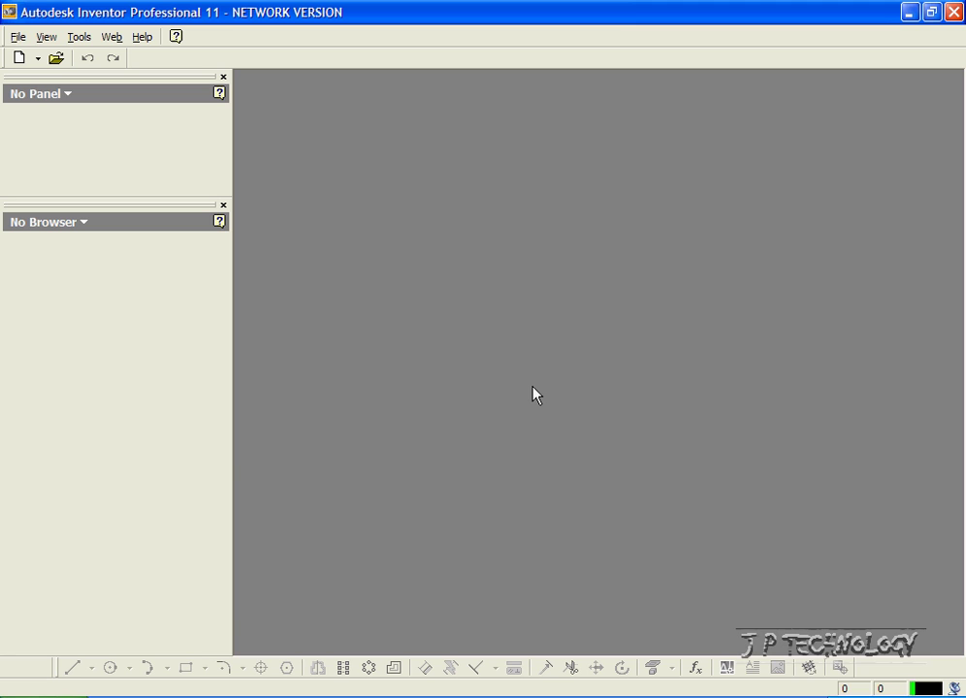
- Open the recent part Engrave Text.ipt from the File menu
click(21, 39)
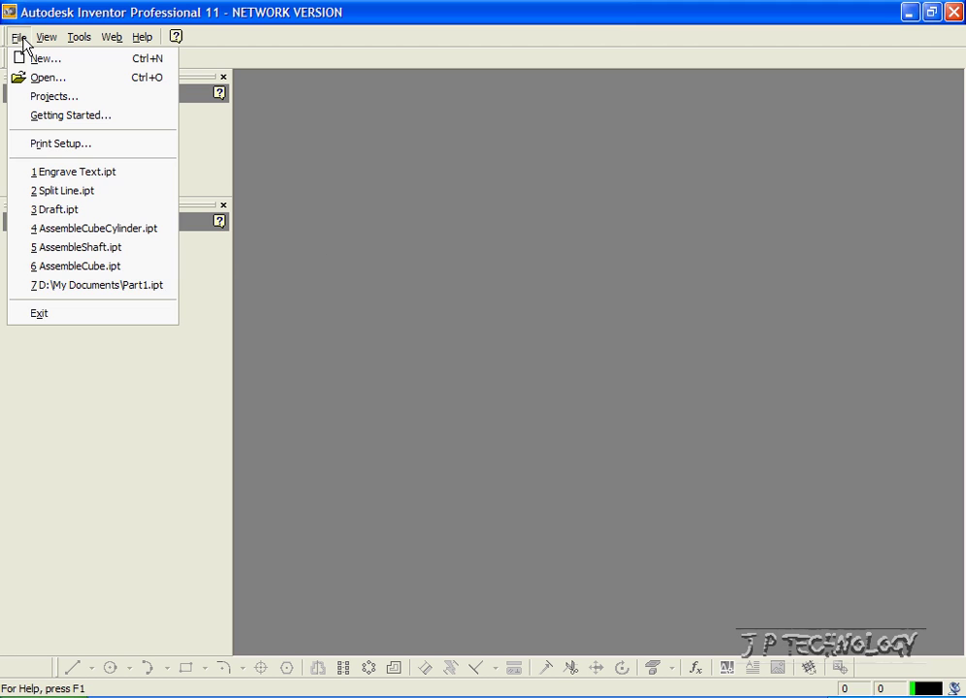
click(36, 175)
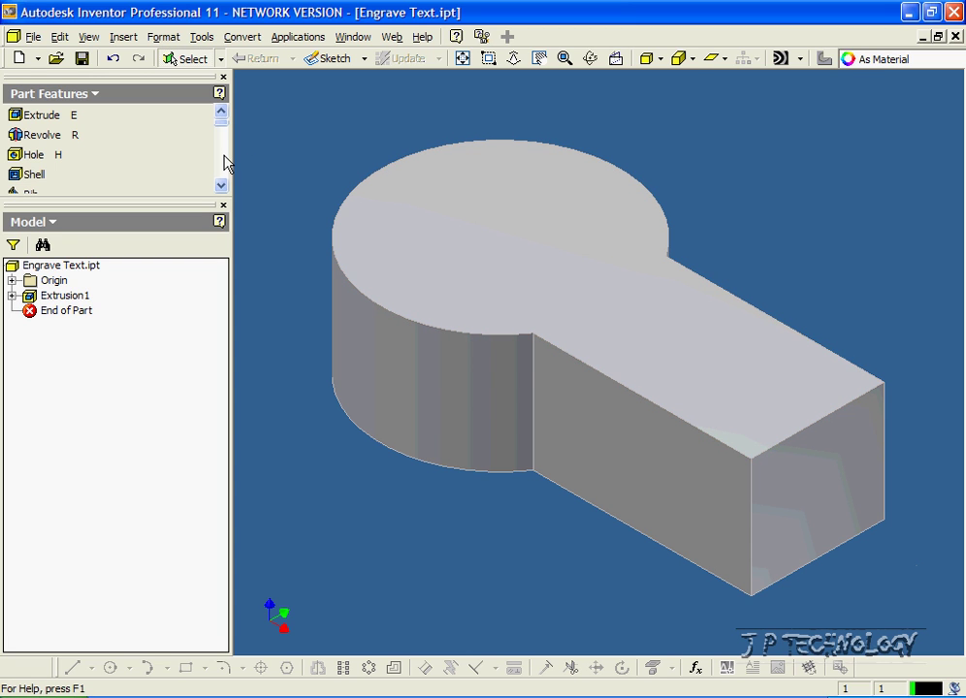
- Create Work Plane5 offset 7.250 mm above the top face, then view the part from above
scroll(224, 158, down, 5)
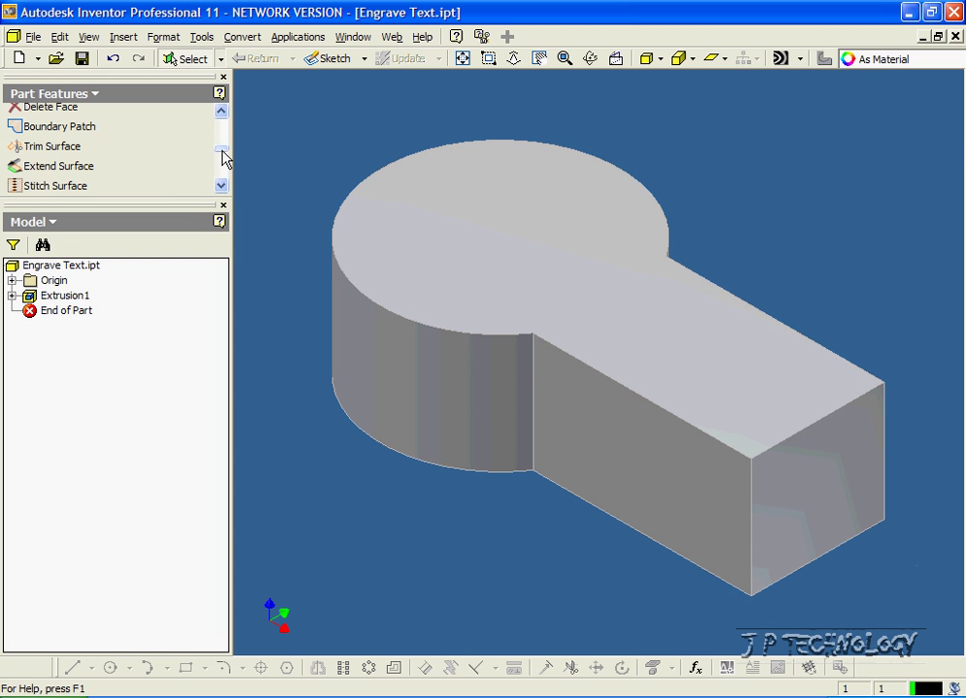
scroll(222, 162, down, 6)
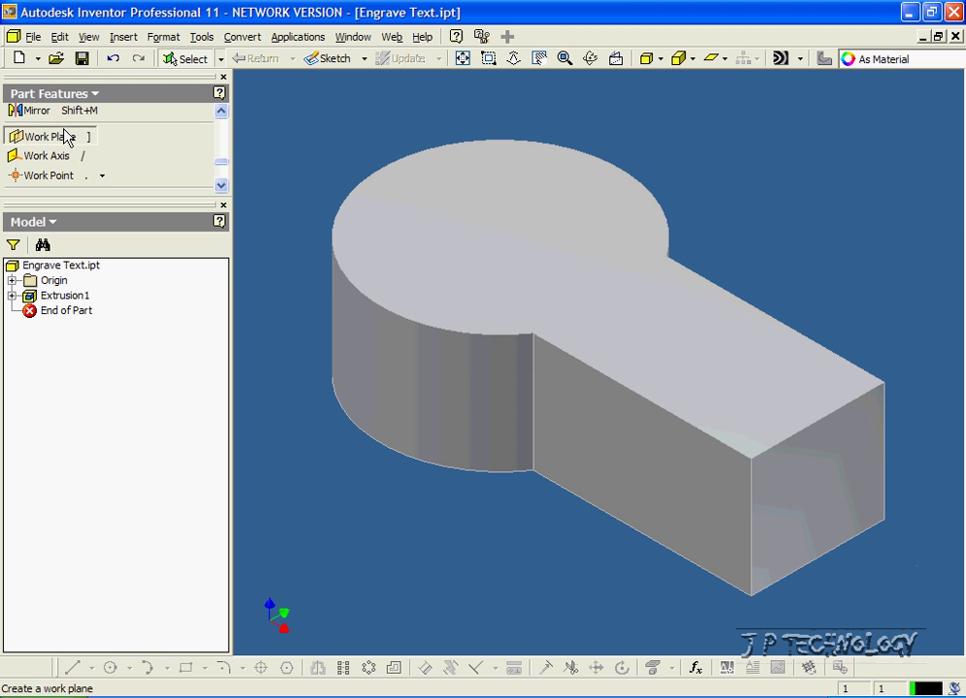
click(65, 138)
click(400, 228)
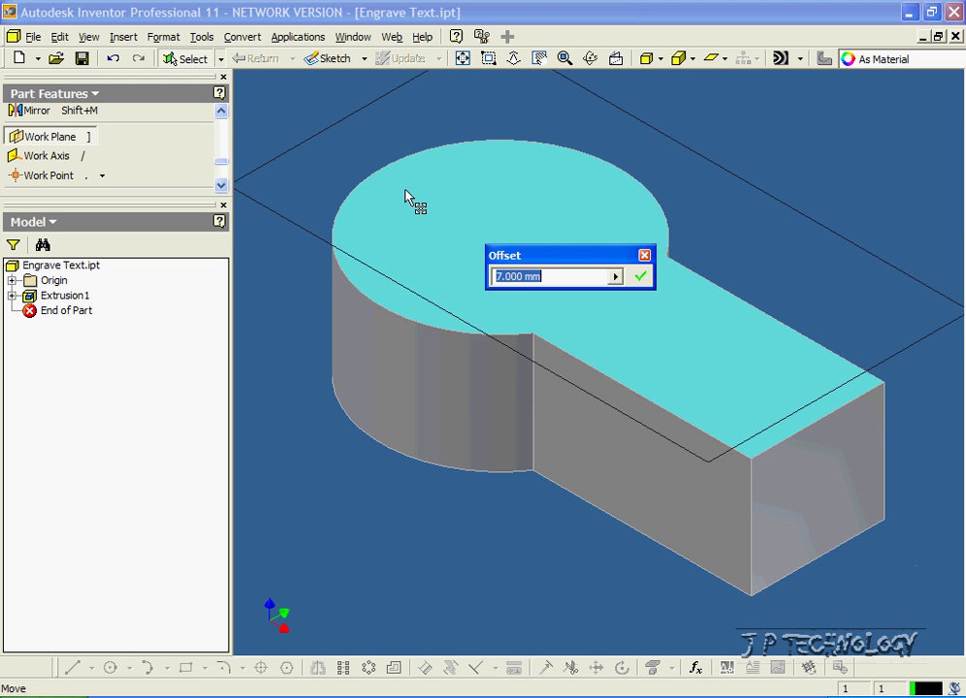
mouse_move(406, 191)
mouse_down()
mouse_move(408, 160)
mouse_move(394, 237)
mouse_move(390, 160)
mouse_move(380, 247)
mouse_move(390, 164)
mouse_move(384, 212)
mouse_move(387, 193)
mouse_up()
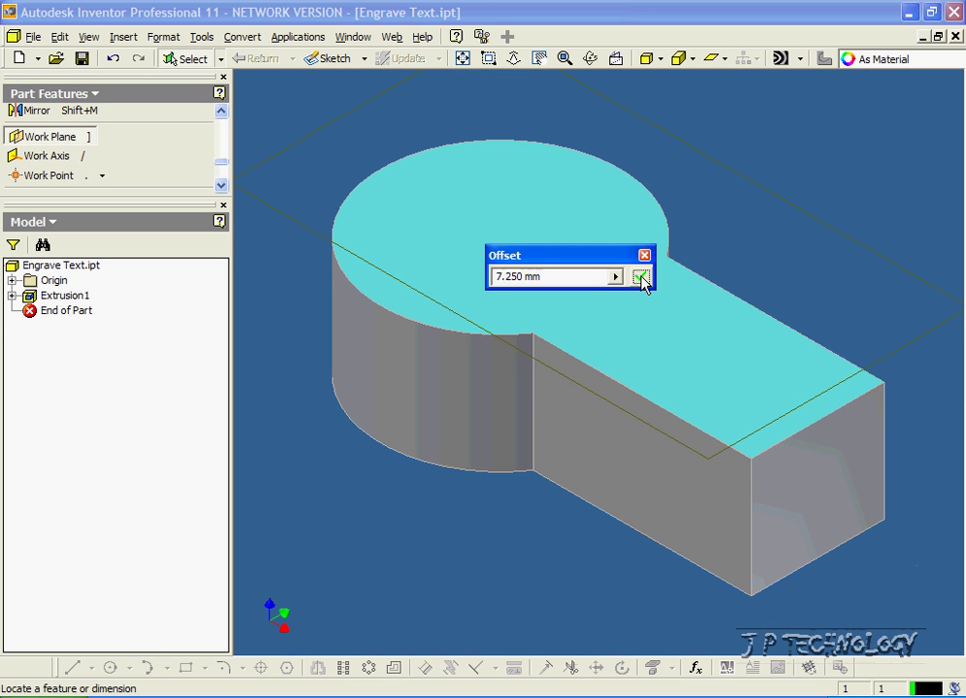
click(640, 278)
click(591, 59)
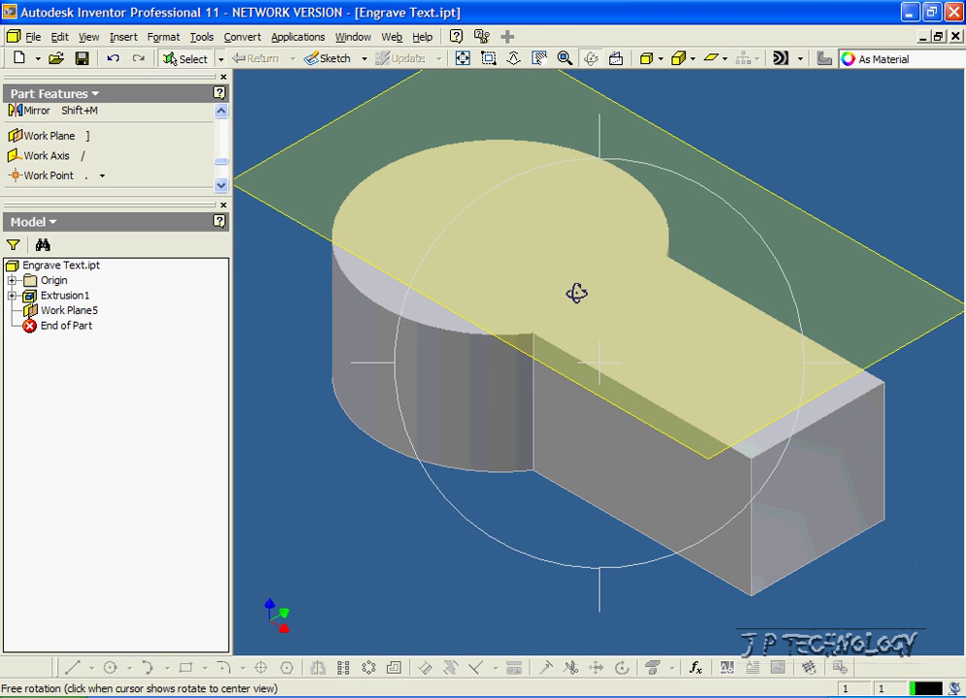
drag(576, 327, 560, 438)
click(590, 60)
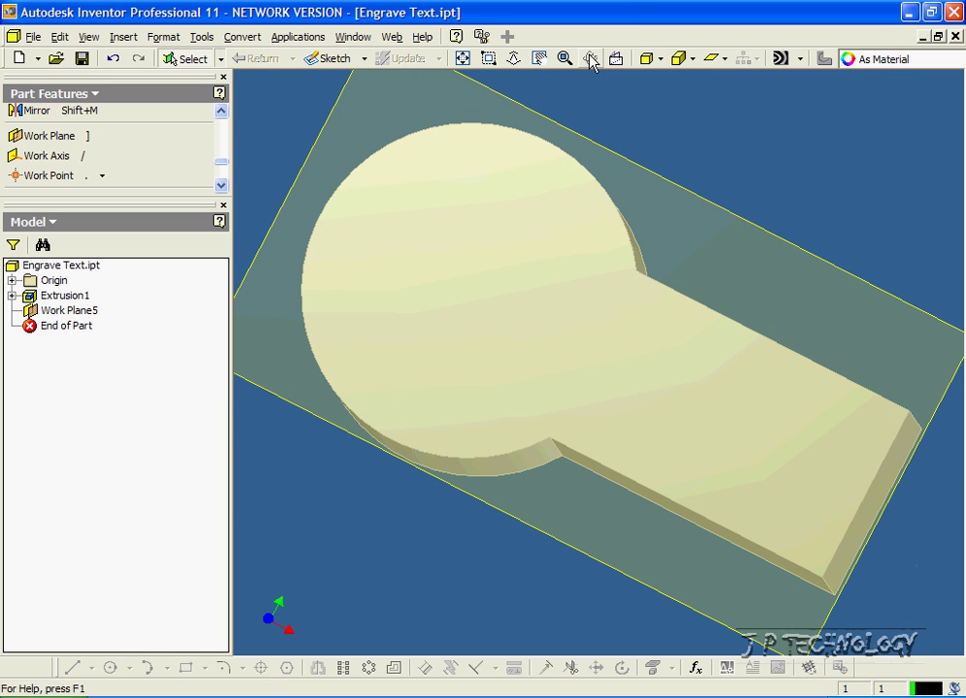
- On Work Plane5, sketch the text 'Autodesk Inventor' in 3.50 mm Tahoma across the keyhole top
click(87, 315)
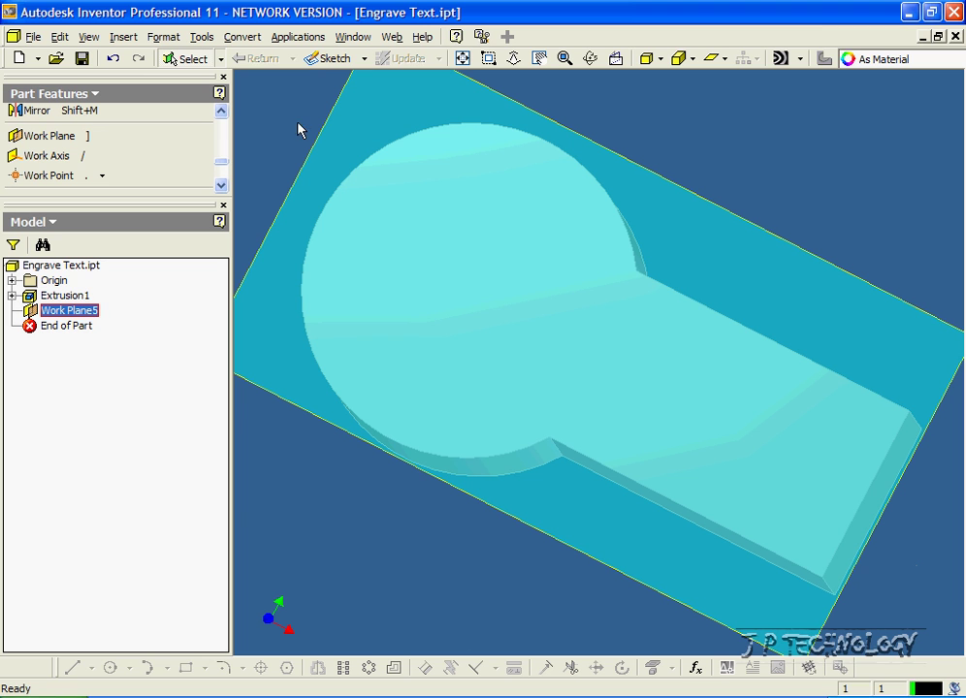
click(329, 62)
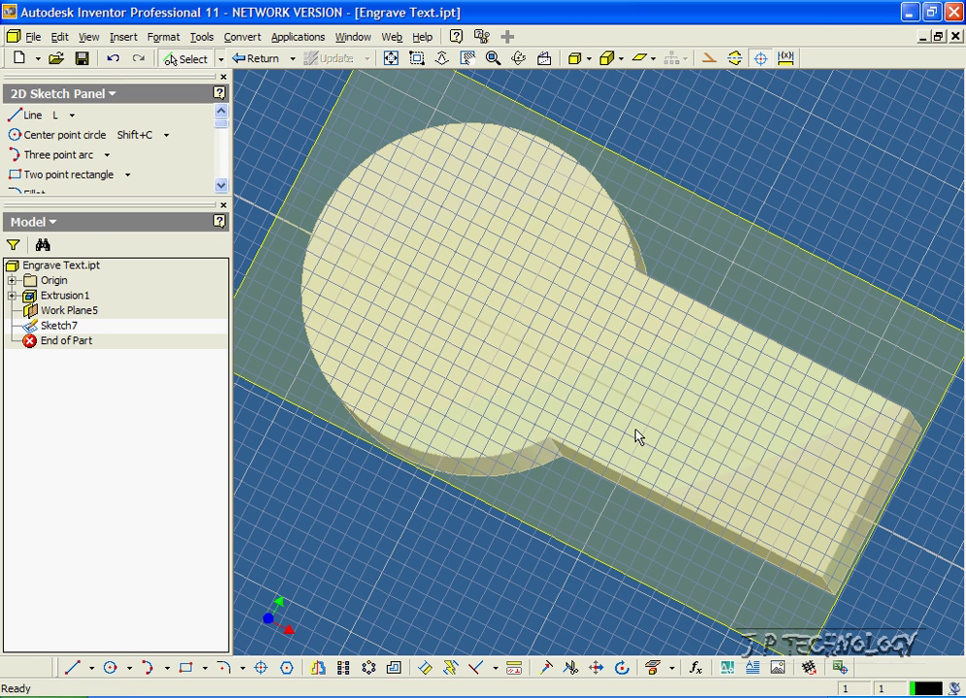
click(752, 669)
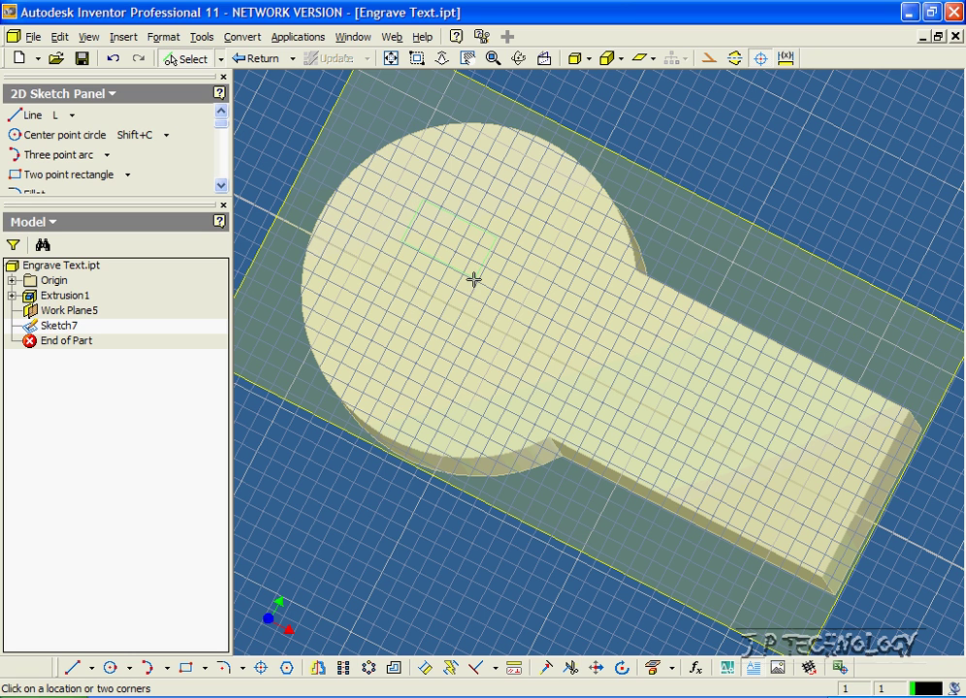
click(749, 483)
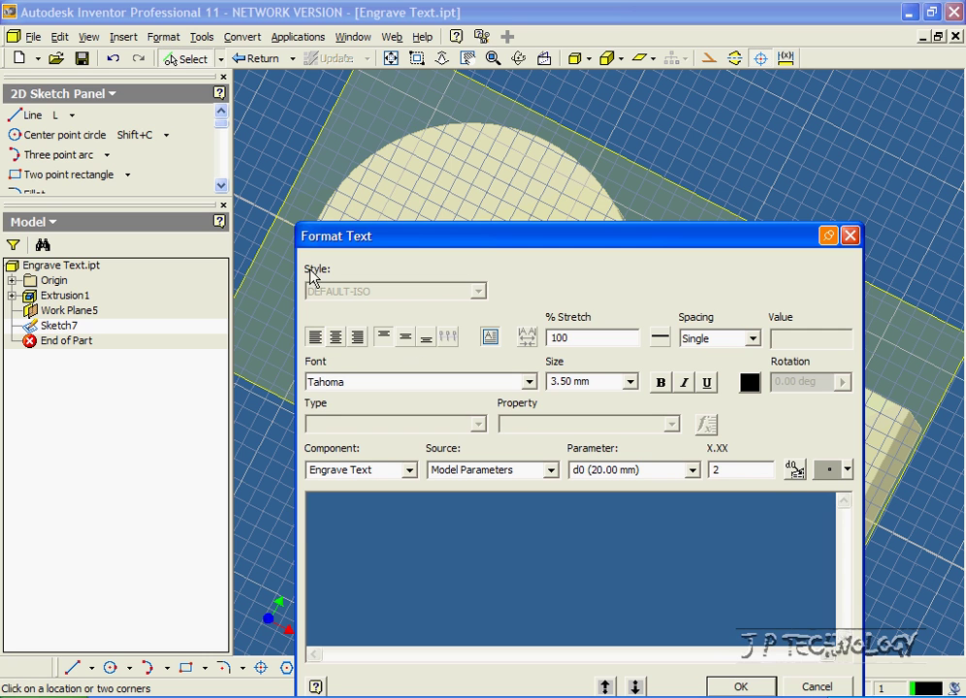
drag(420, 247, 419, 130)
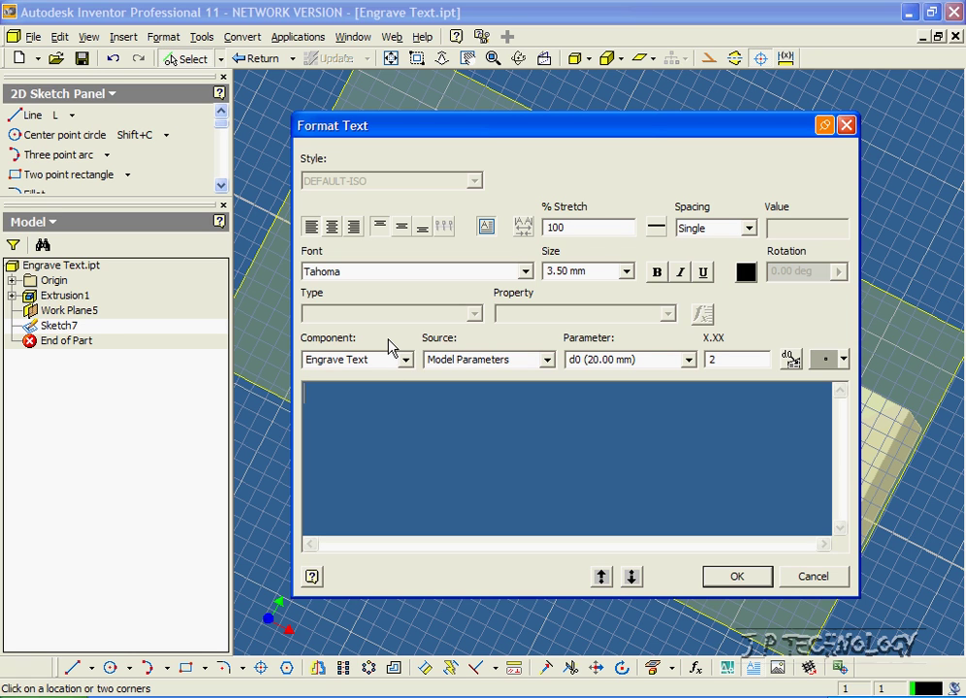
text(Autodesk)
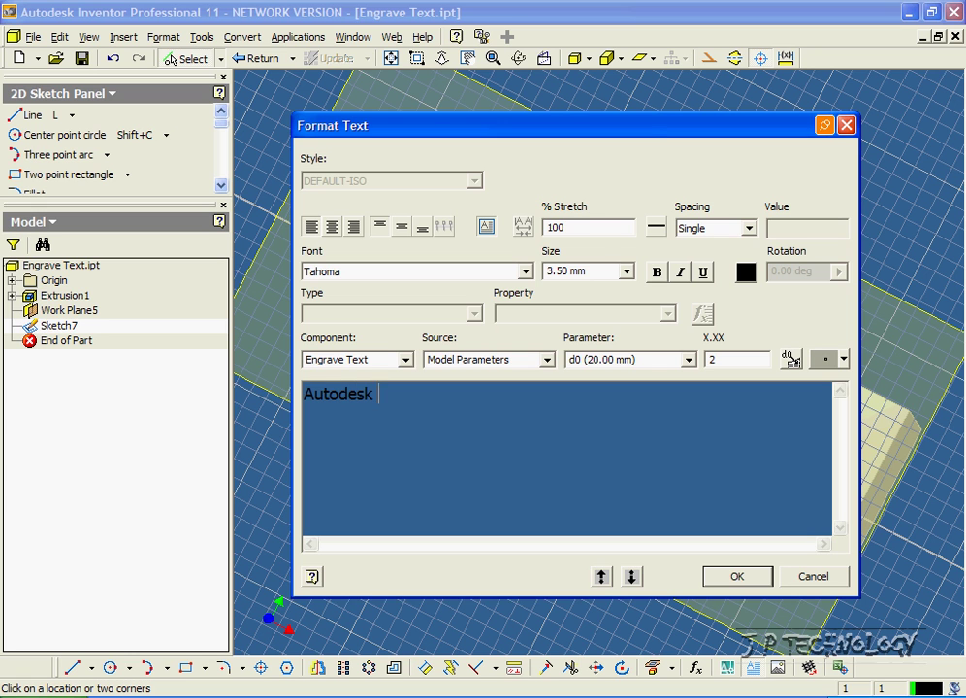
text( Inventor)
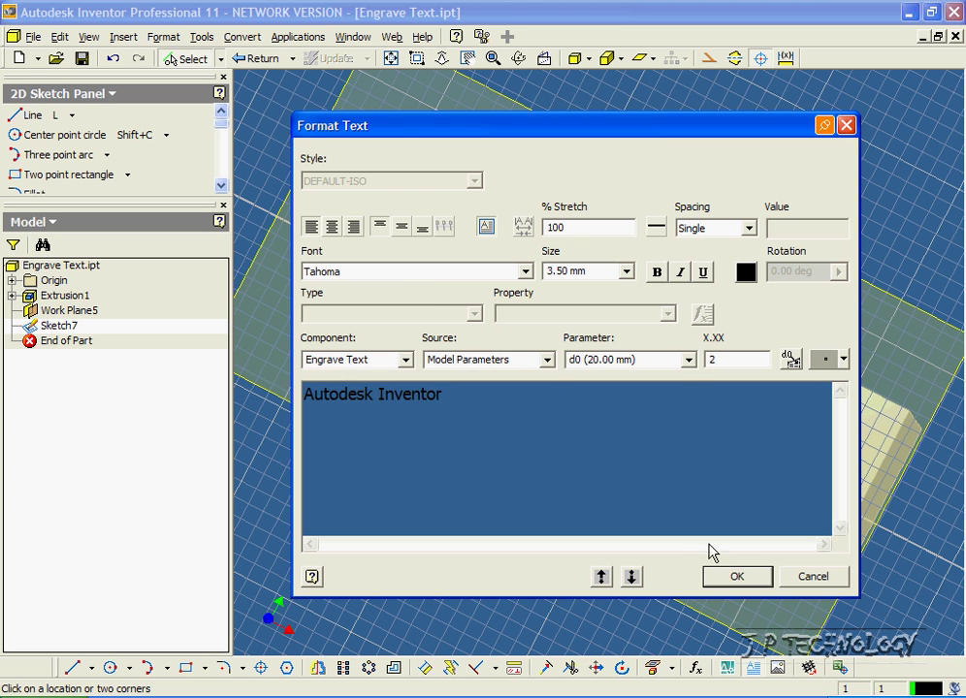
click(734, 577)
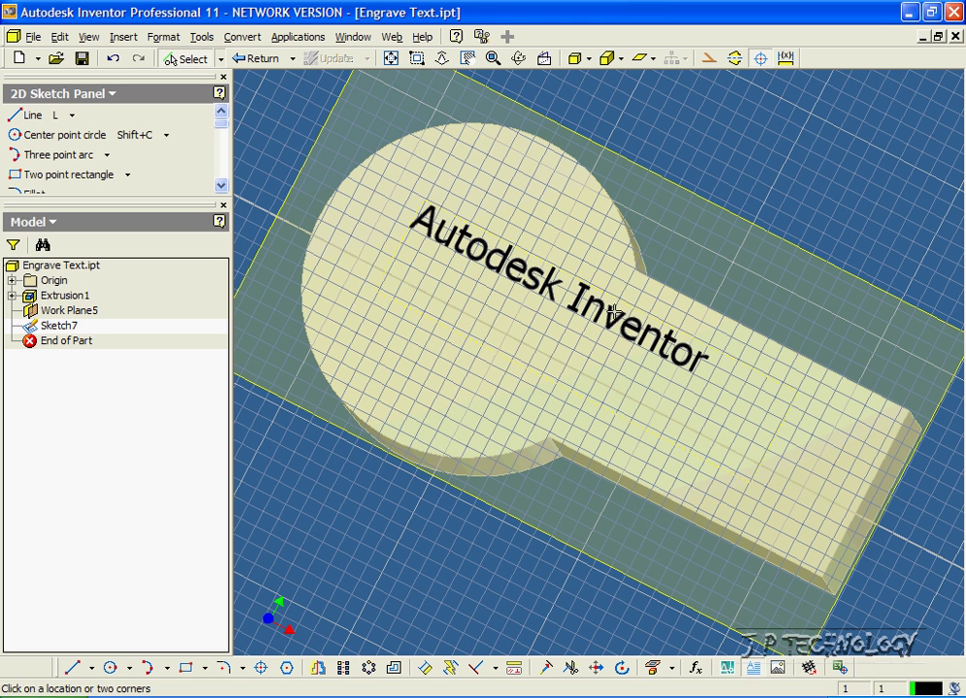
key(F4)
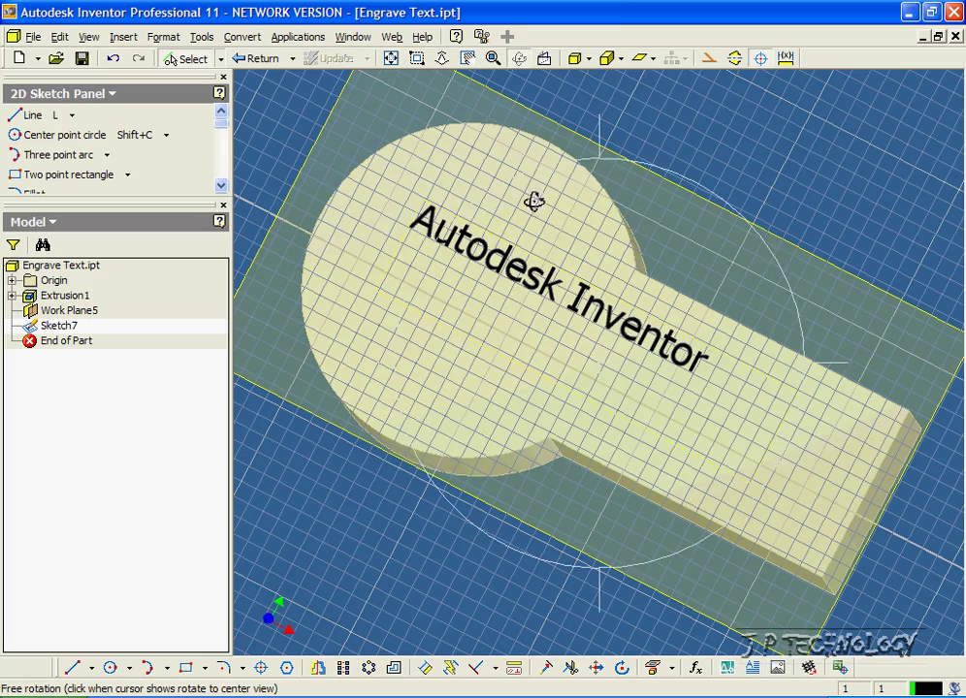
drag(539, 327, 528, 302)
key(Escape)
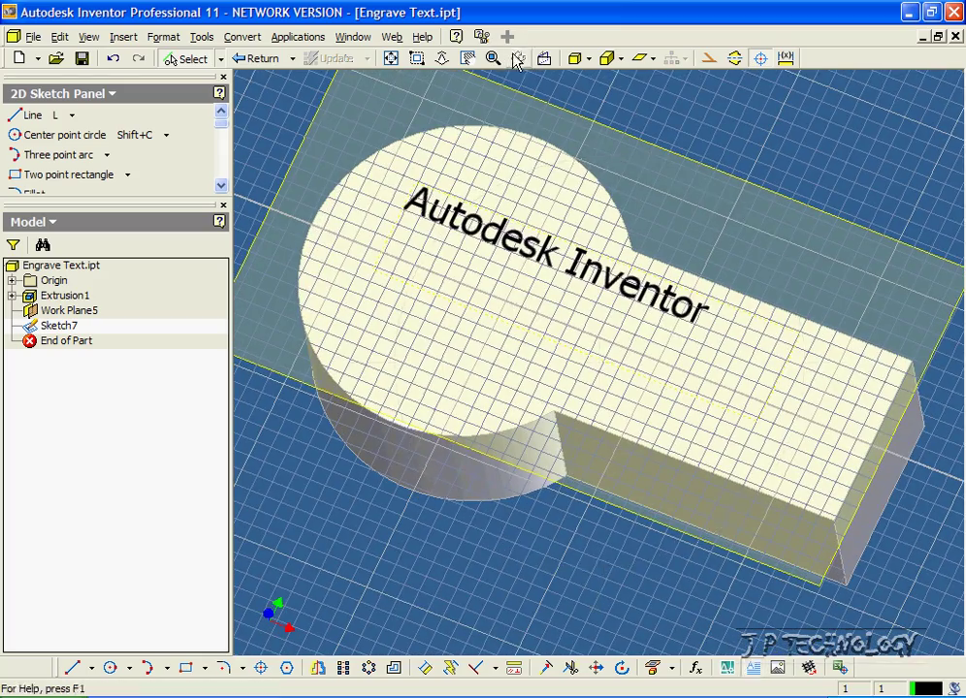
- Emboss the 'Autodesk Inventor' sketch text with reversed direction, creating Emboss6
click(250, 60)
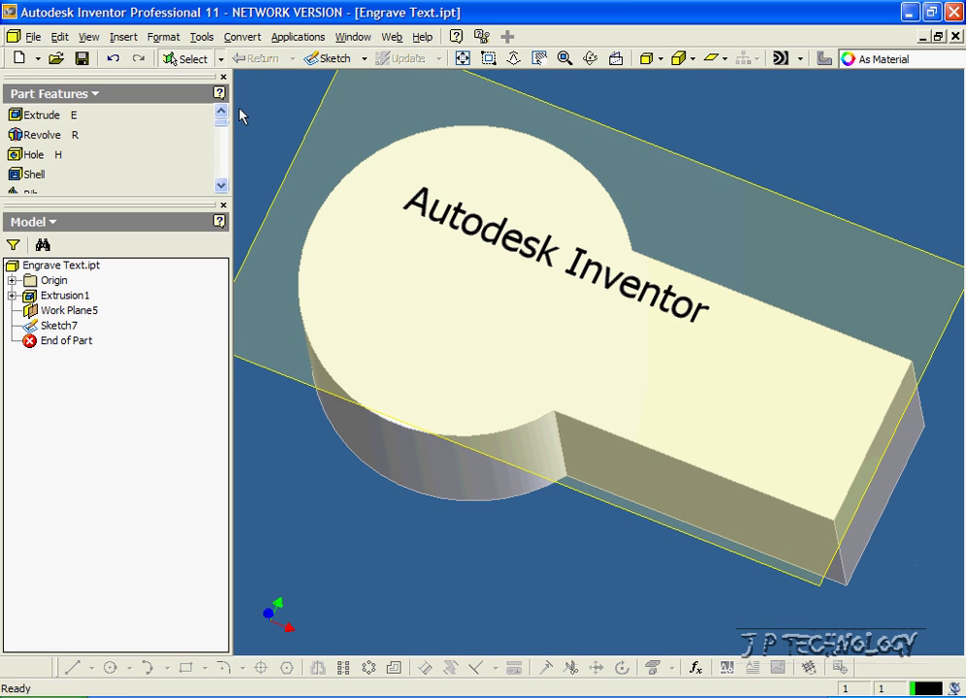
scroll(222, 158, down, 5)
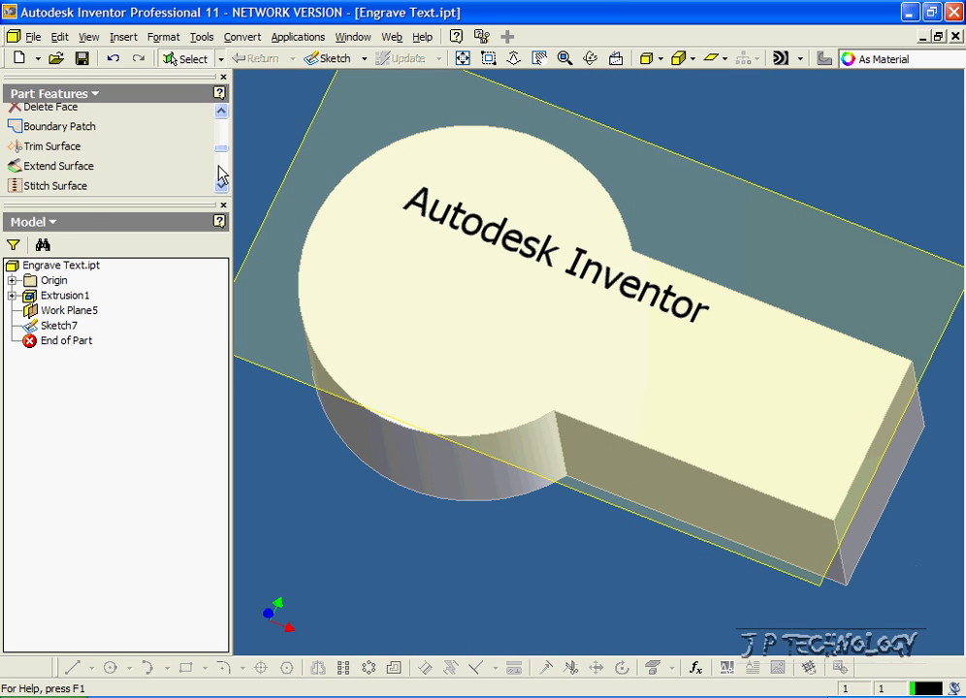
click(33, 122)
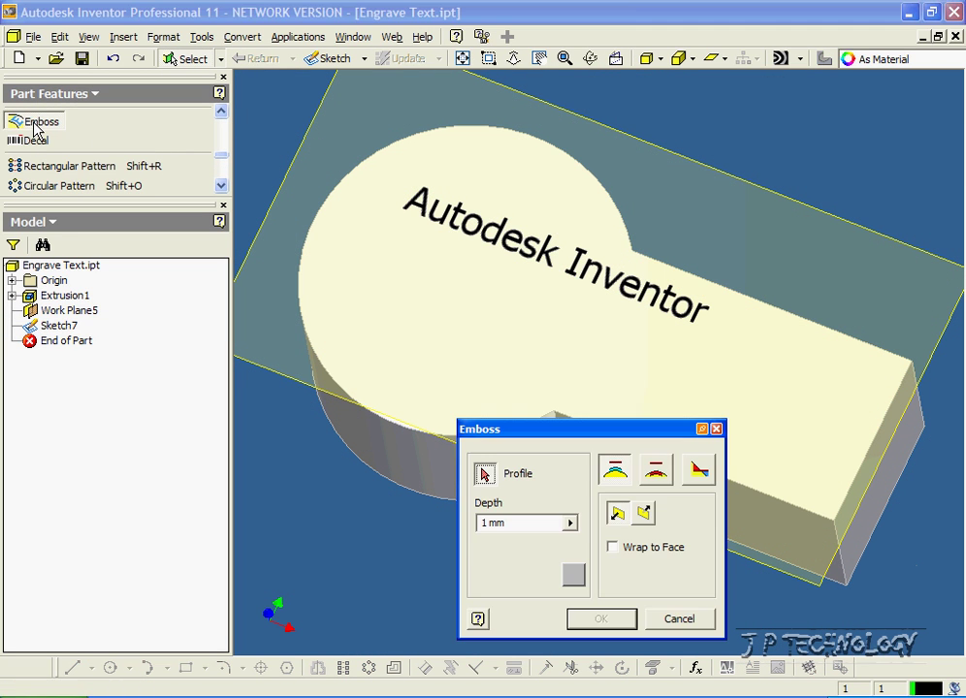
click(424, 221)
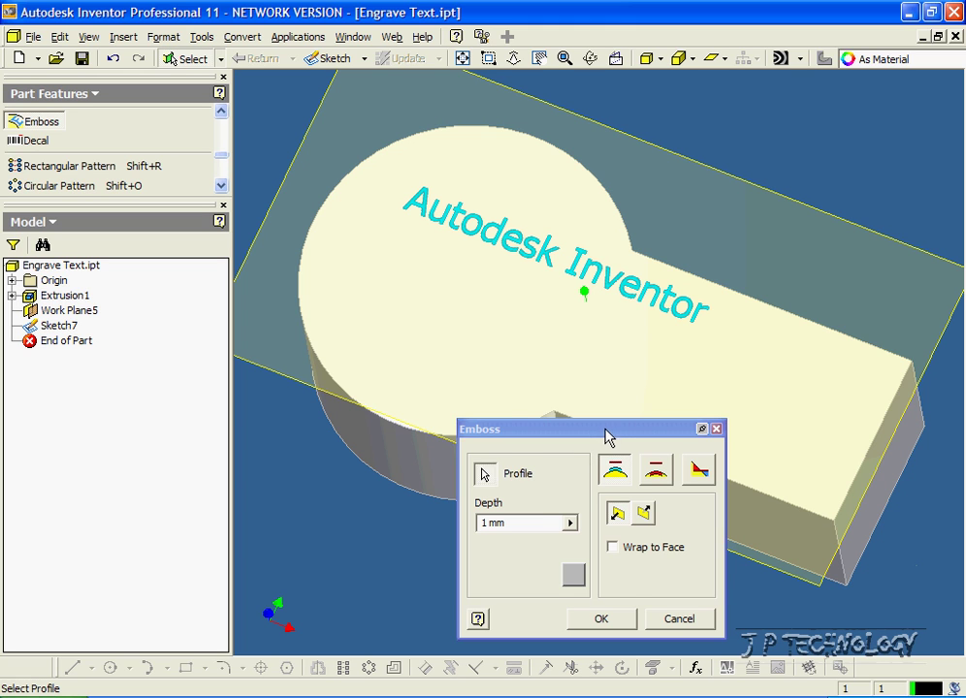
drag(607, 435, 571, 430)
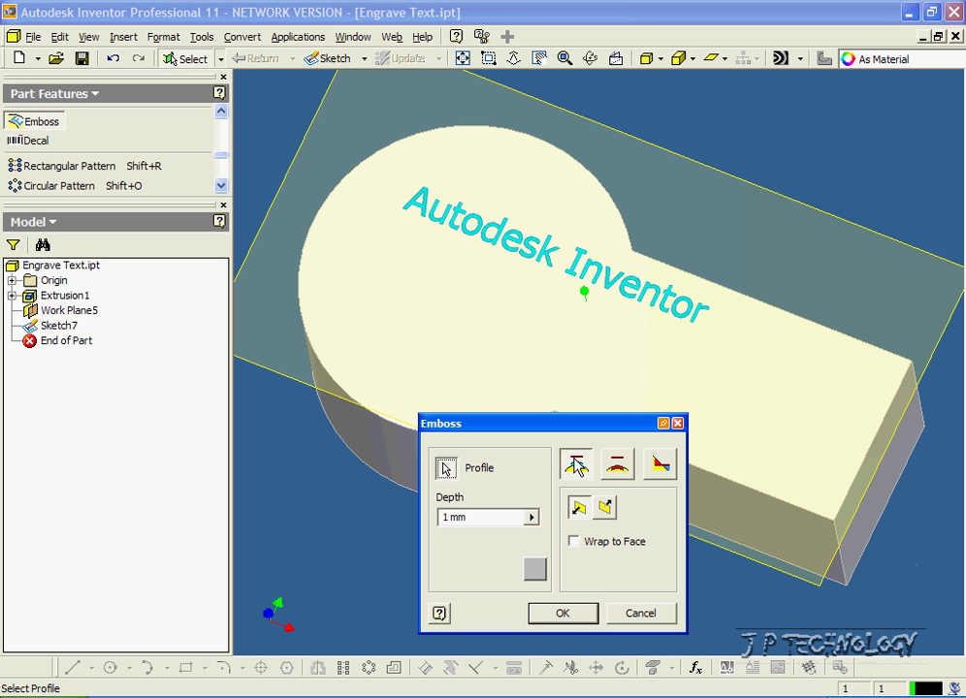
click(589, 58)
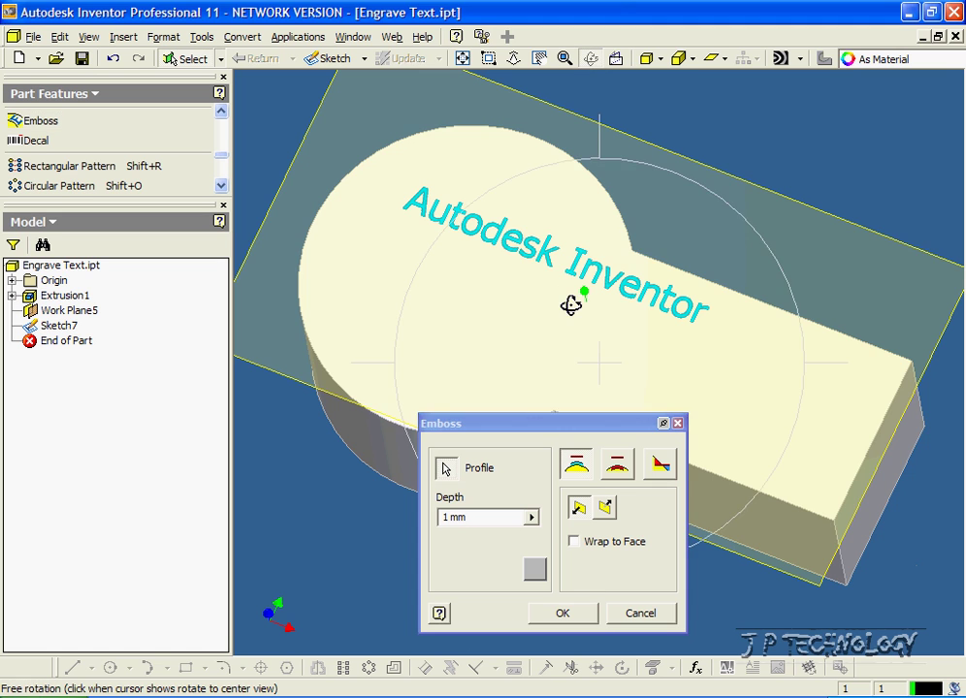
drag(571, 305, 515, 287)
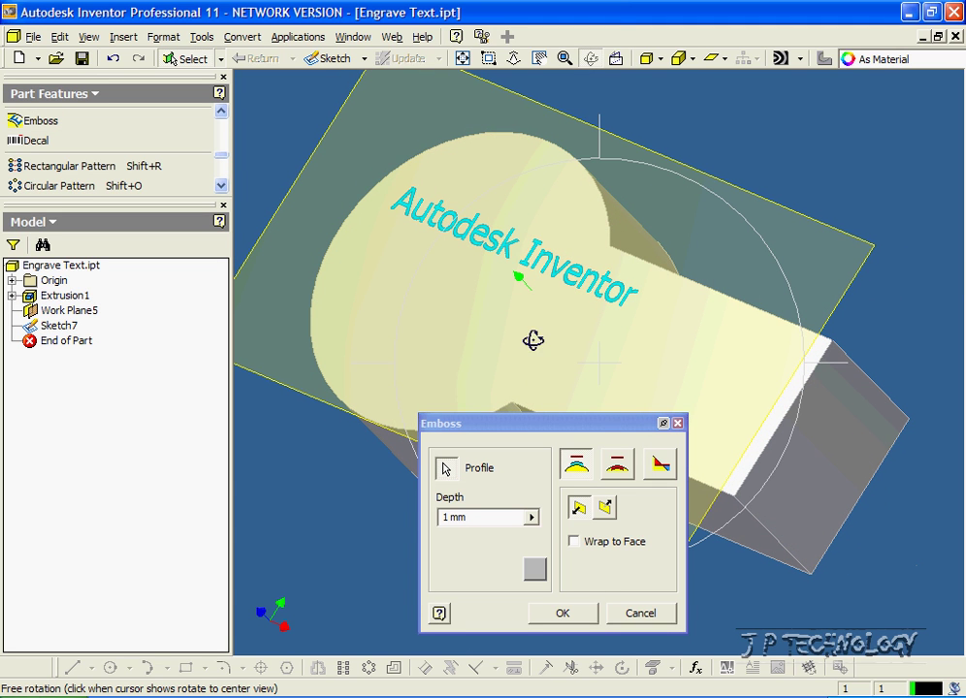
click(589, 60)
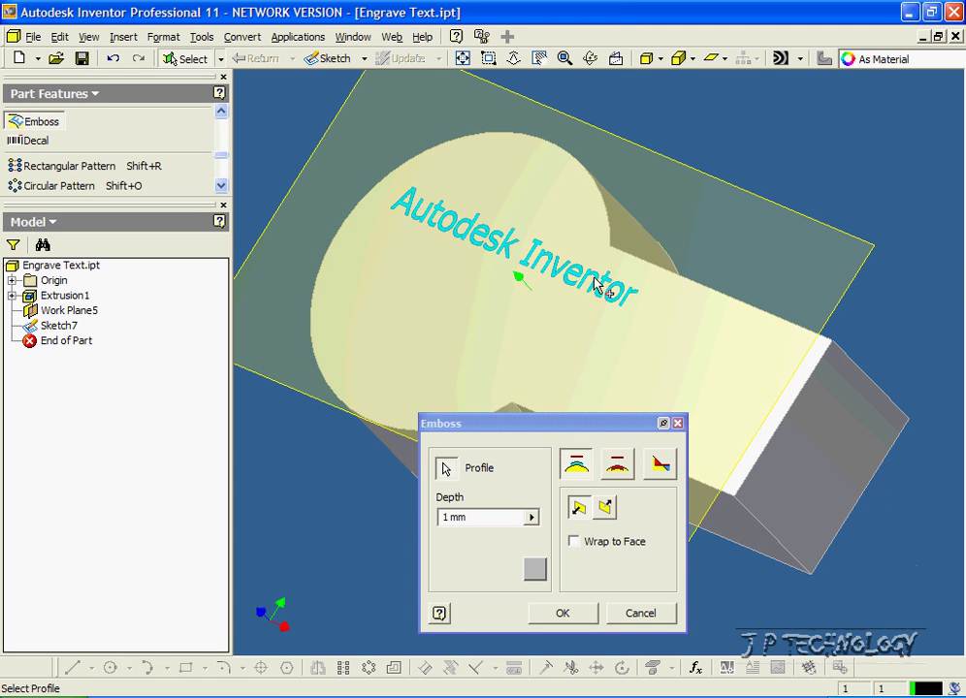
click(603, 508)
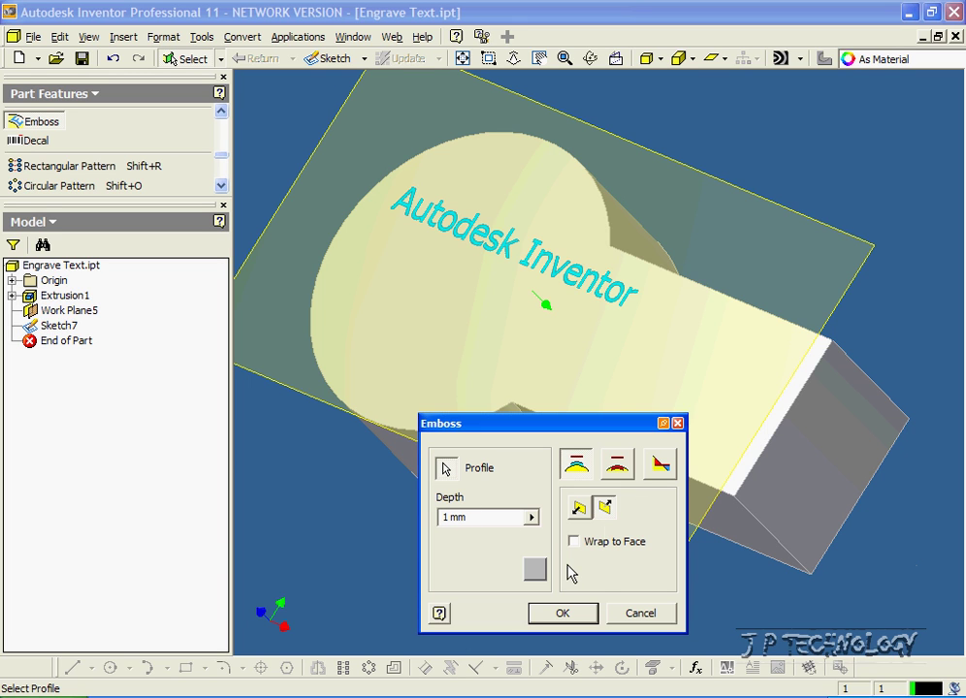
click(569, 614)
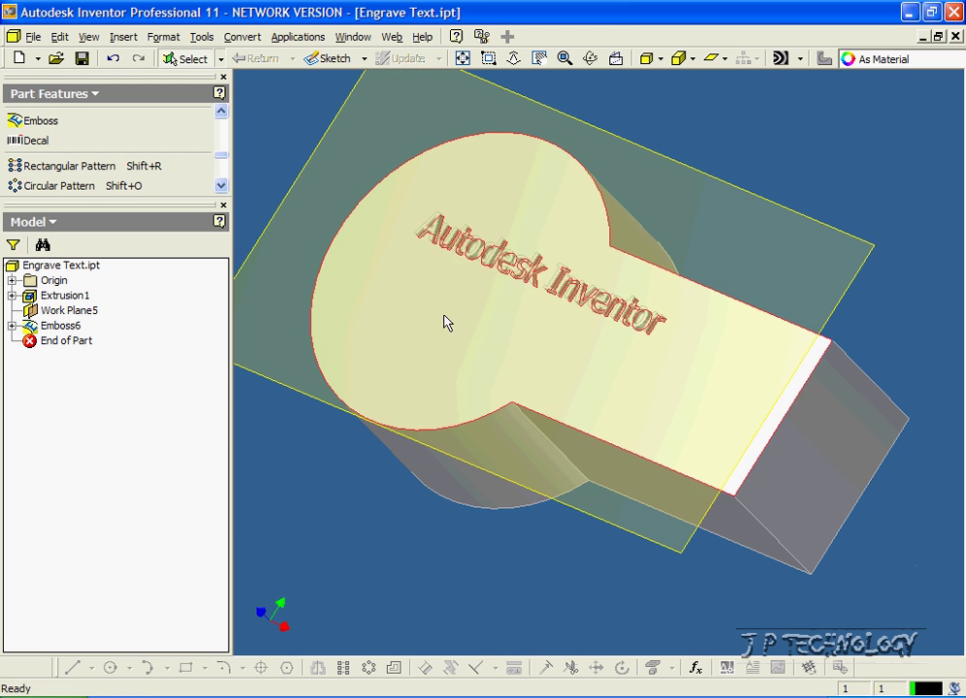
click(591, 60)
drag(603, 335, 848, 412)
- Edit Emboss6 to change its depth from 1 mm to 5 mm
click(592, 60)
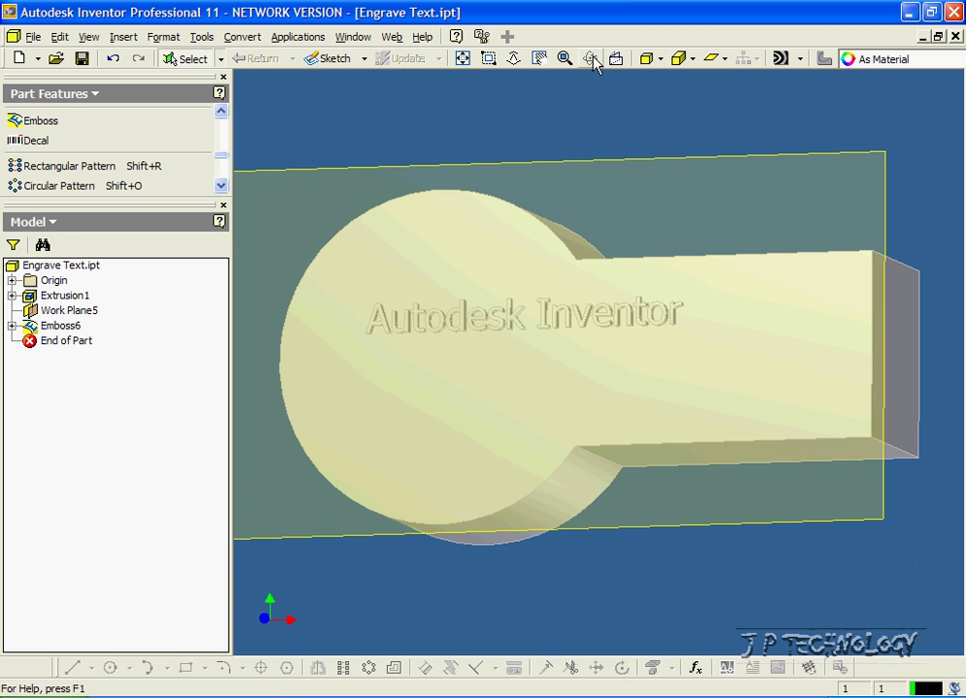
right_click(55, 330)
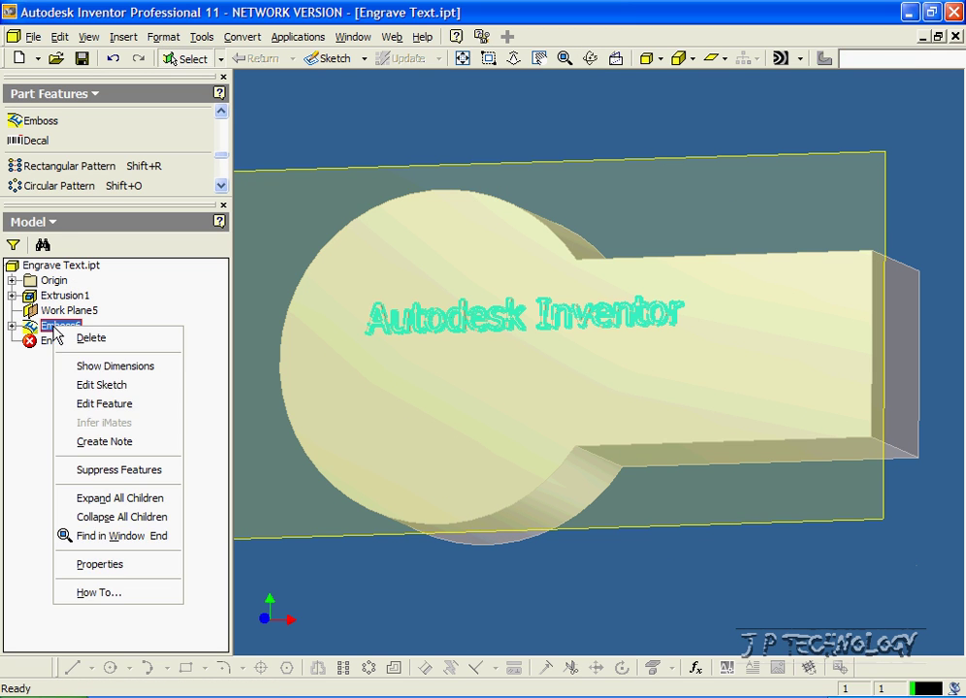
click(111, 405)
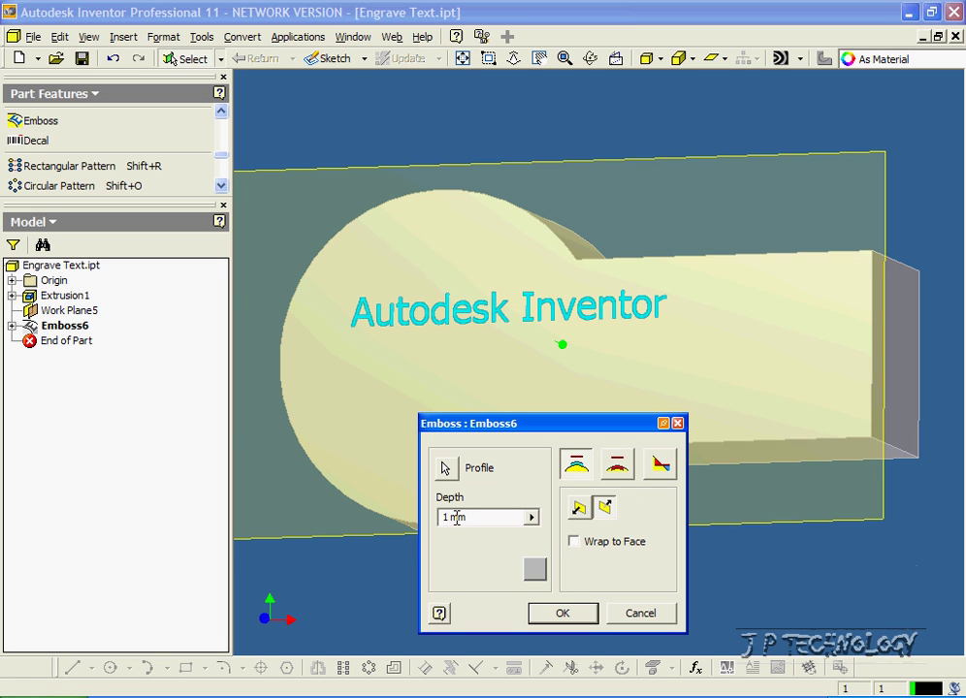
drag(448, 516, 423, 524)
text(5)
click(562, 613)
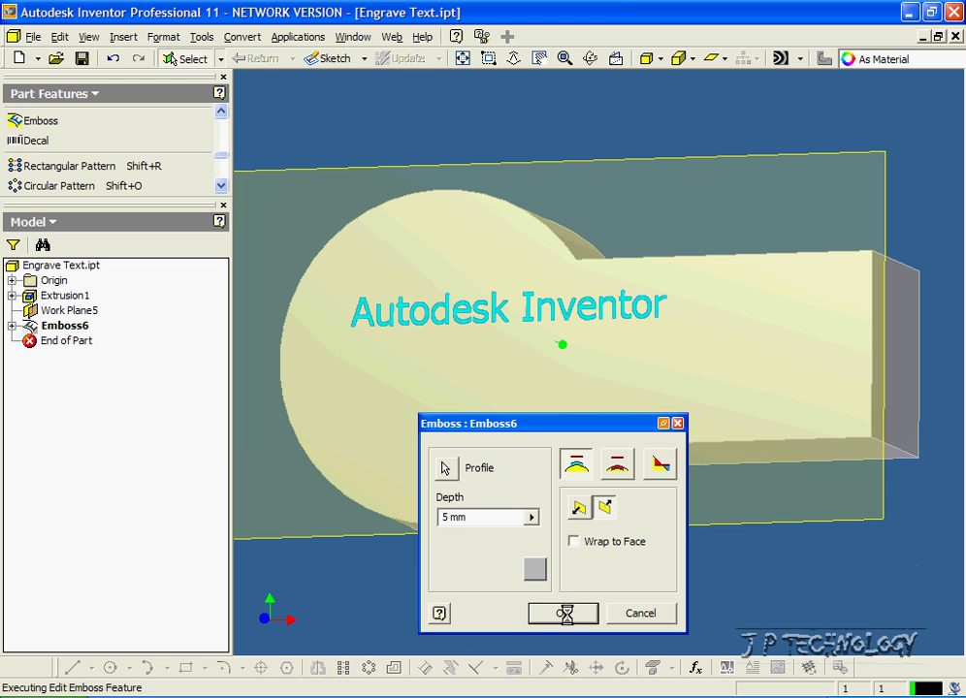
click(591, 59)
drag(599, 388, 598, 421)
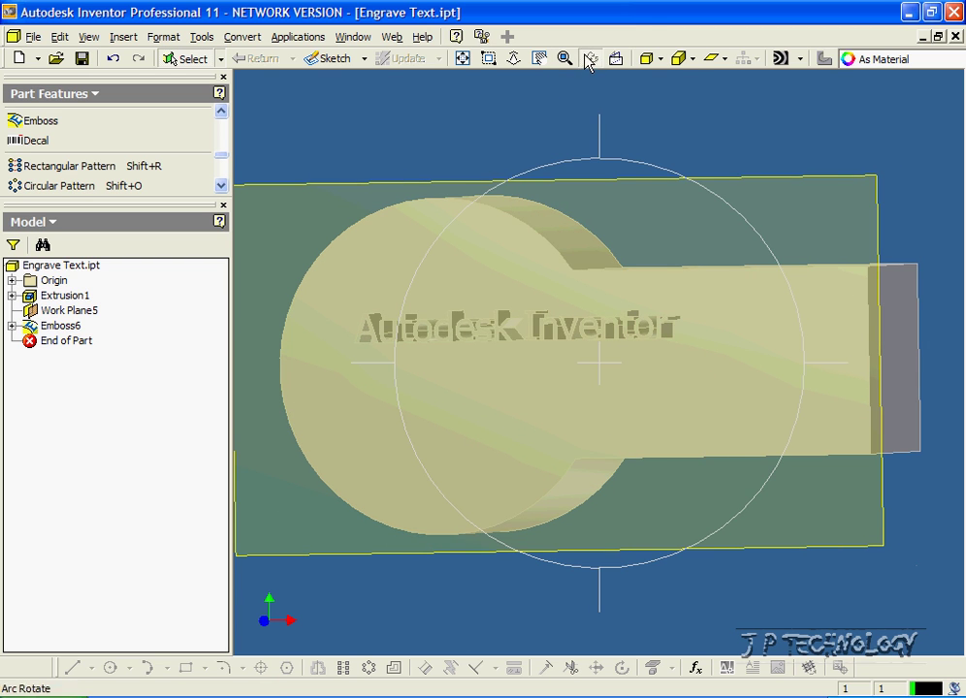
- Sketch the text '123' on Work Plane5 just below the lettering and finish the sketch
click(590, 58)
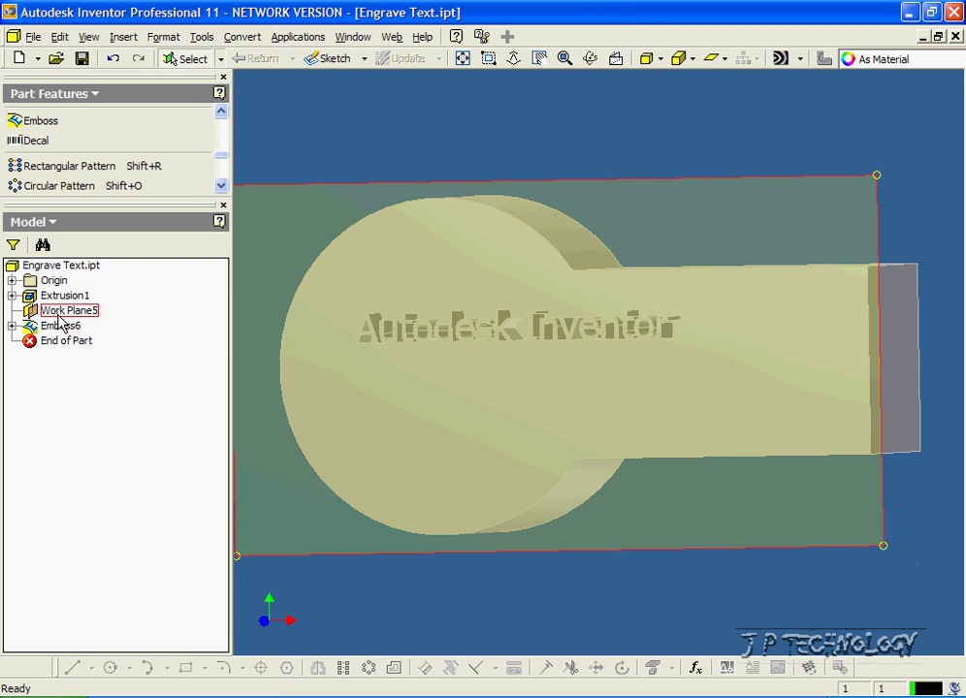
click(61, 312)
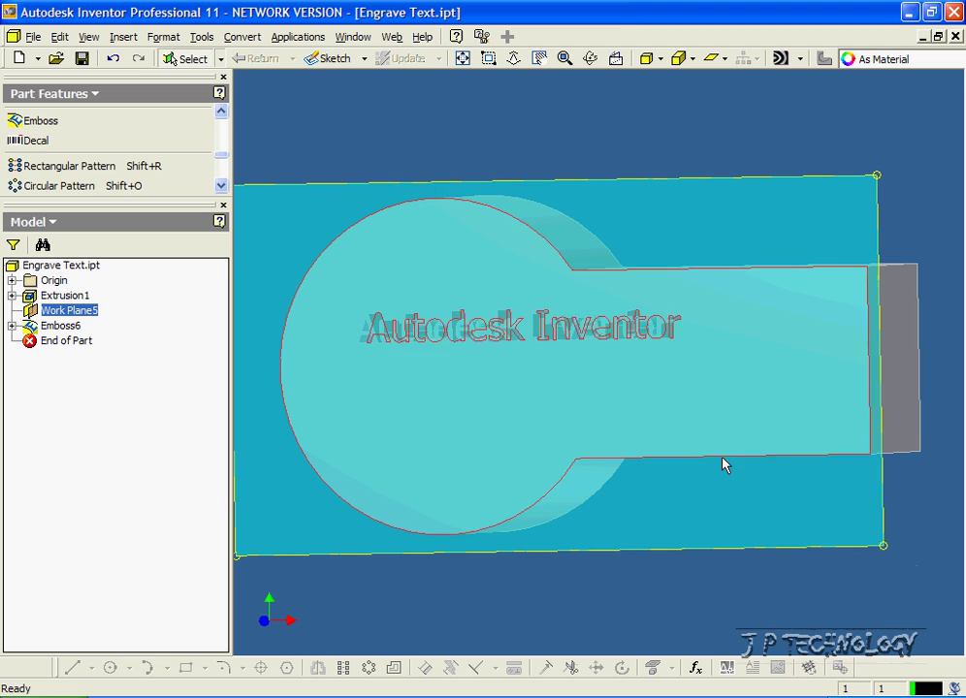
click(344, 58)
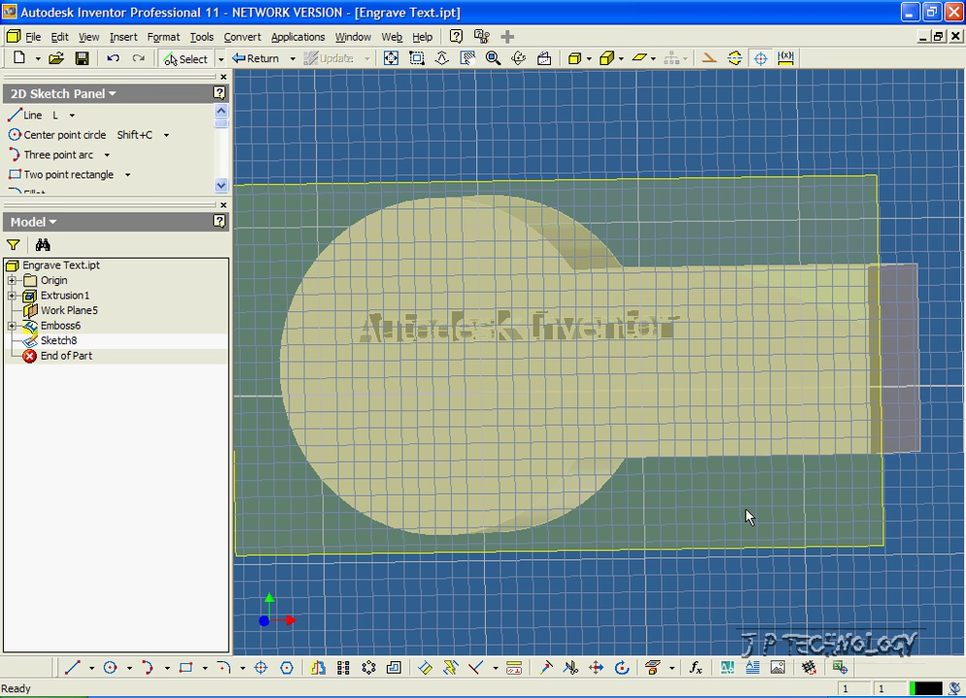
click(752, 668)
click(359, 364)
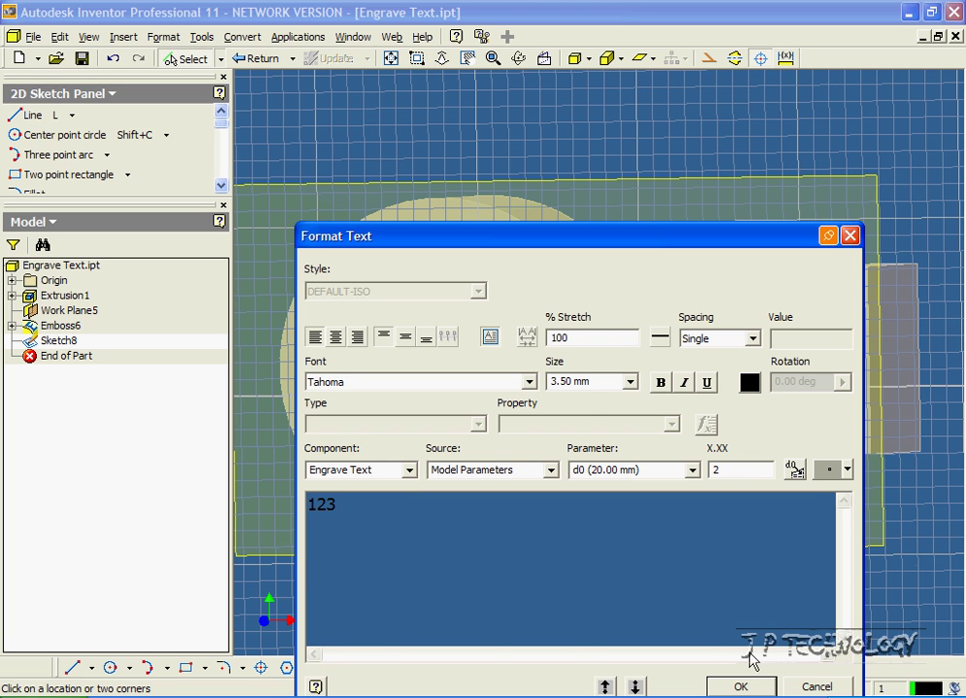
click(739, 686)
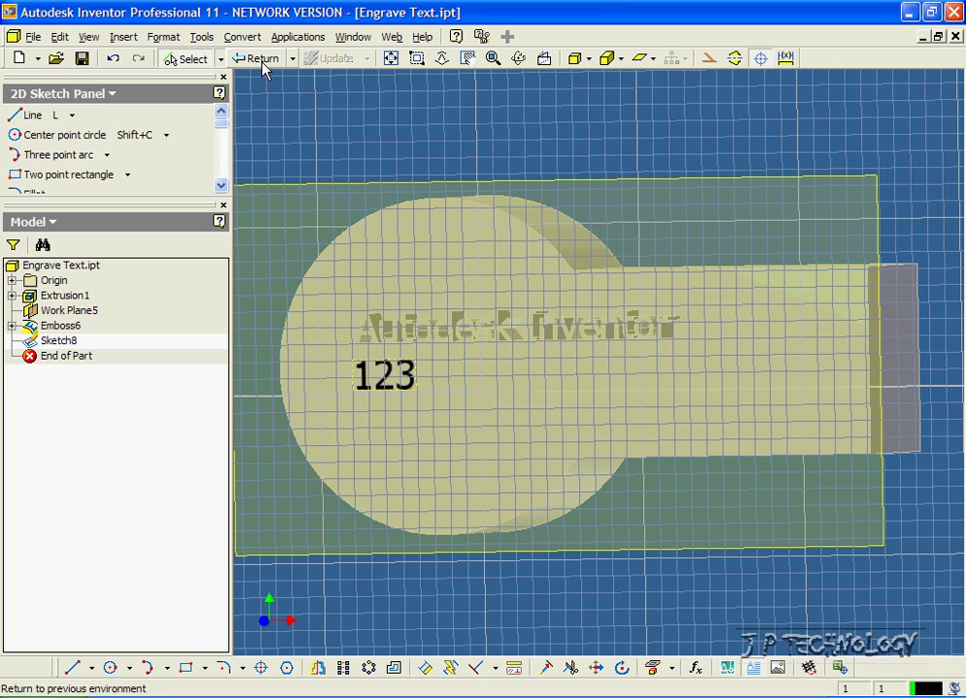
click(262, 59)
scroll(226, 170, down, 3)
scroll(223, 174, up, 3)
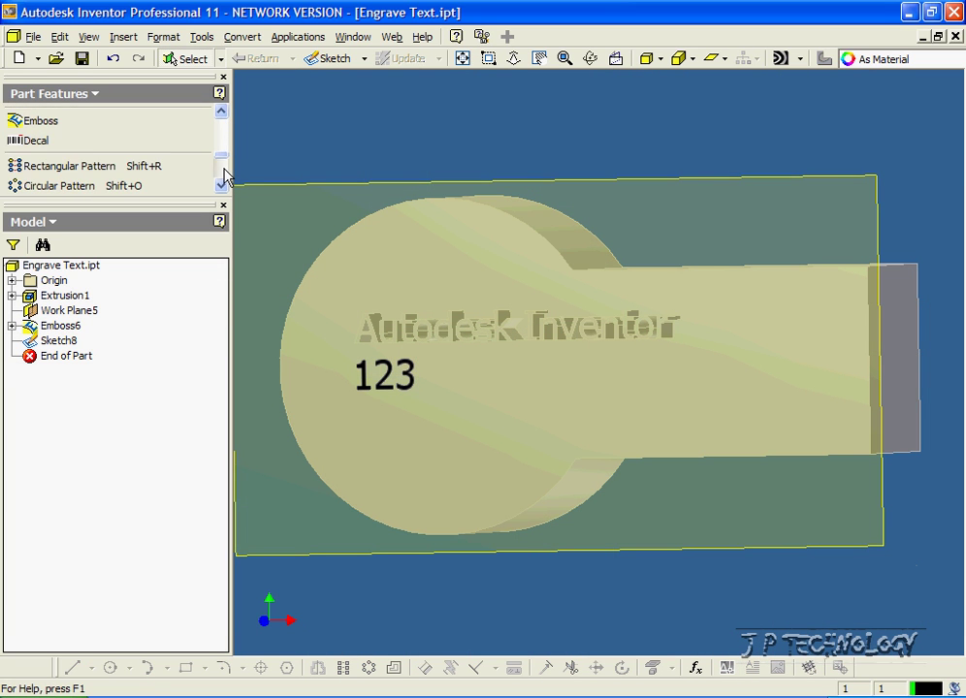
- Engrave the '123' text 1 mm into the top face, flipping the direction into the part
click(30, 122)
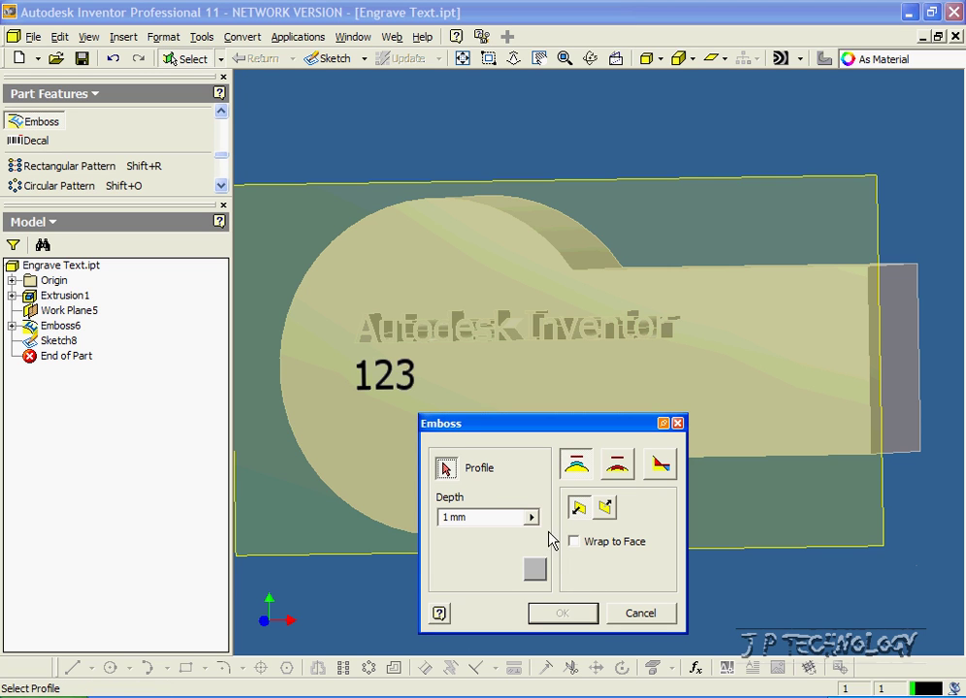
click(381, 388)
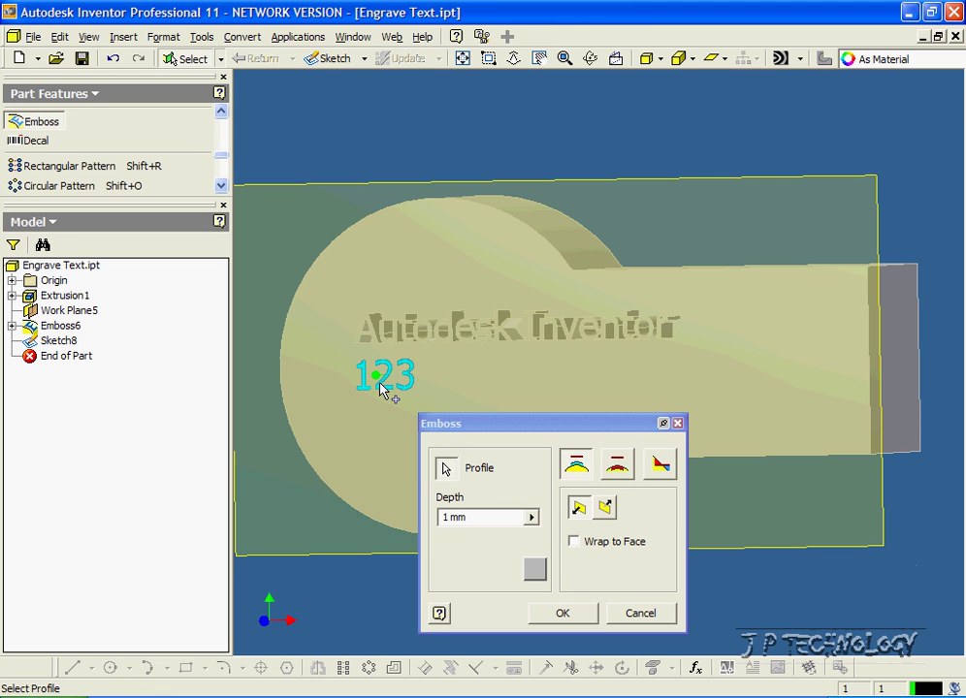
click(620, 468)
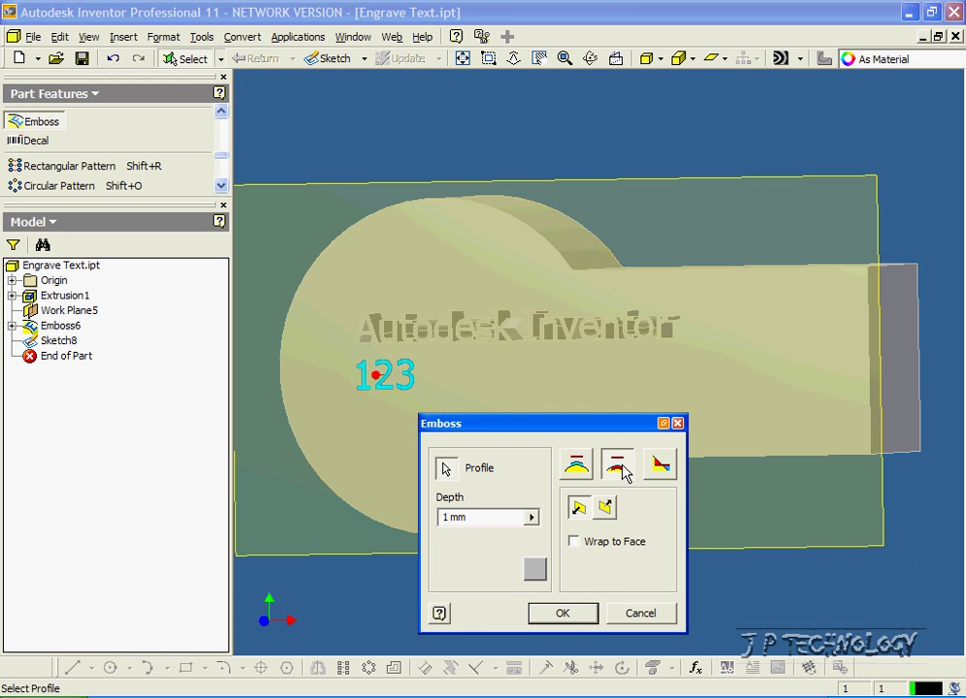
click(590, 58)
drag(578, 346, 476, 280)
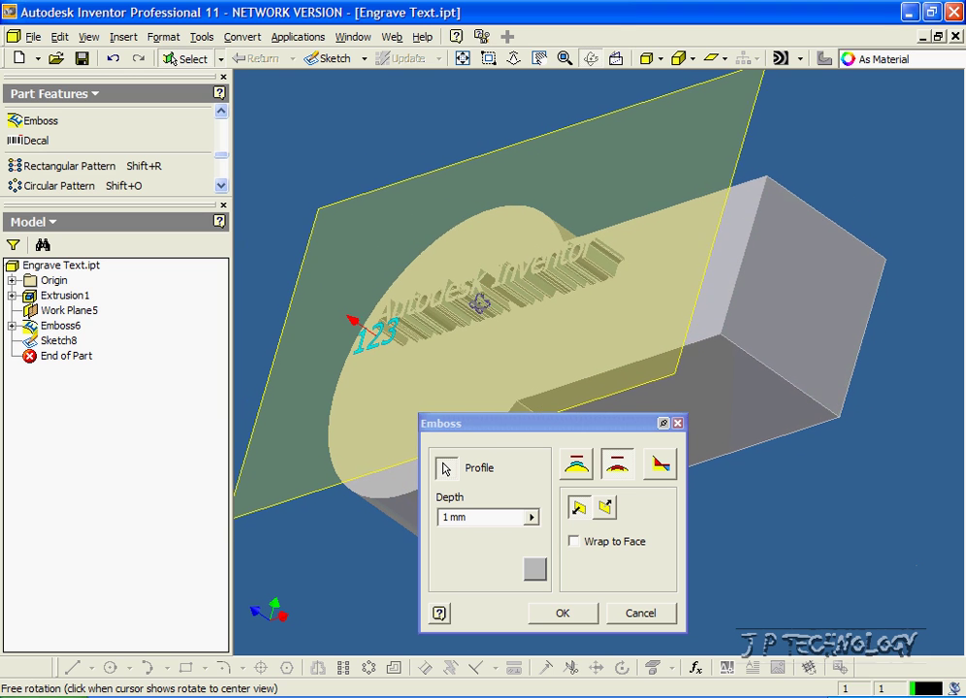
click(591, 59)
click(374, 336)
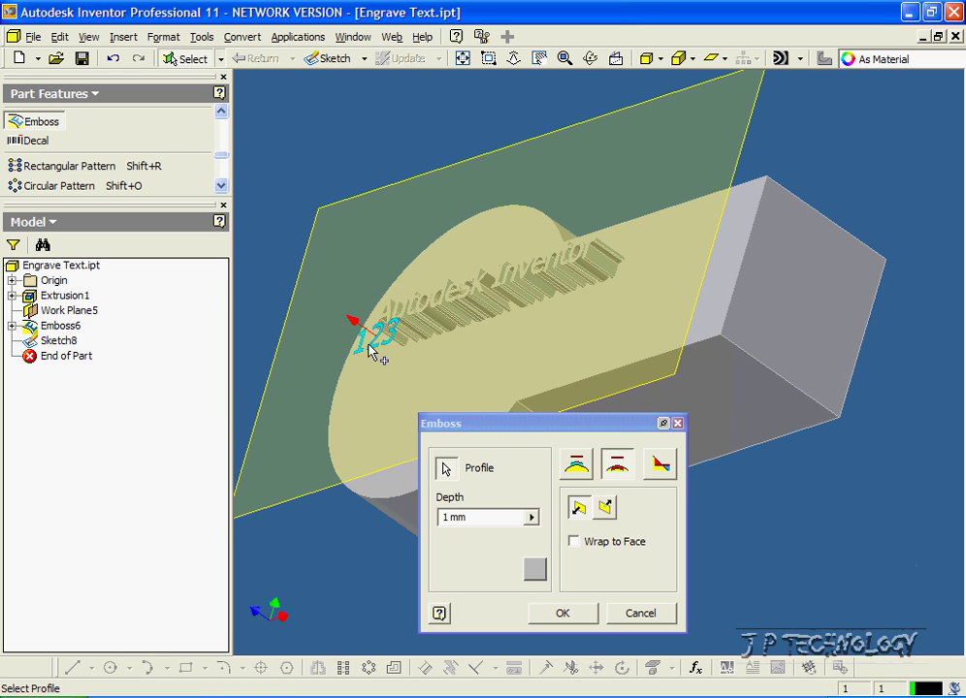
click(606, 510)
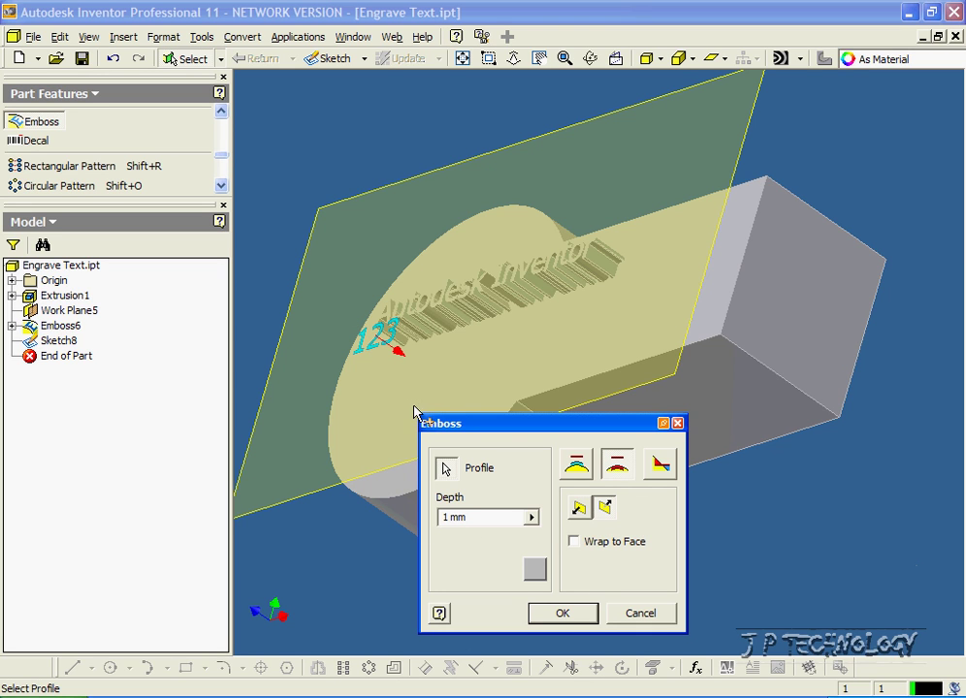
click(577, 616)
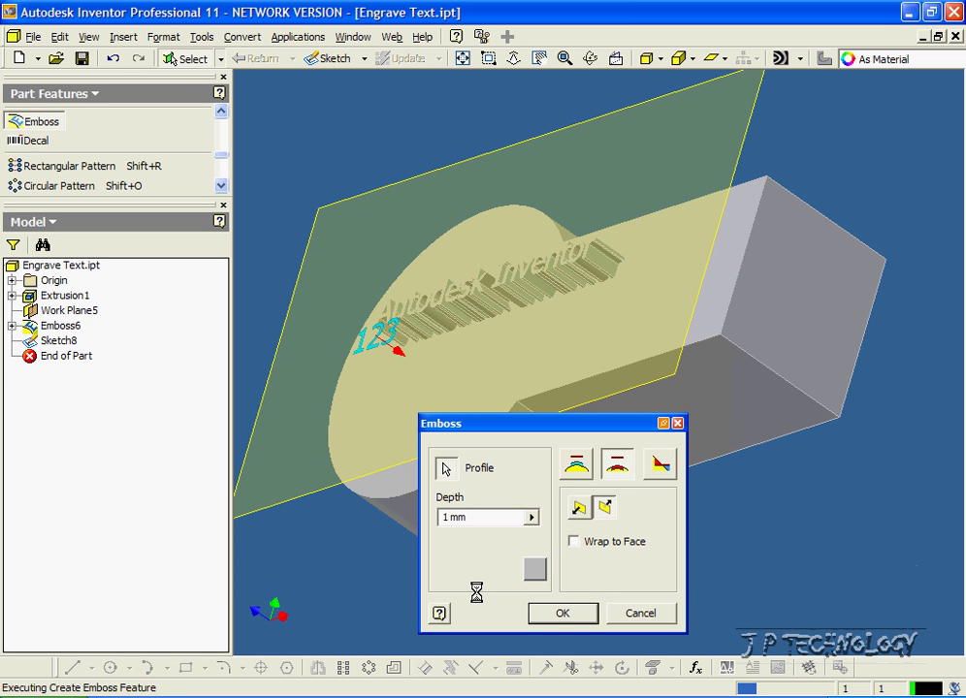
click(590, 59)
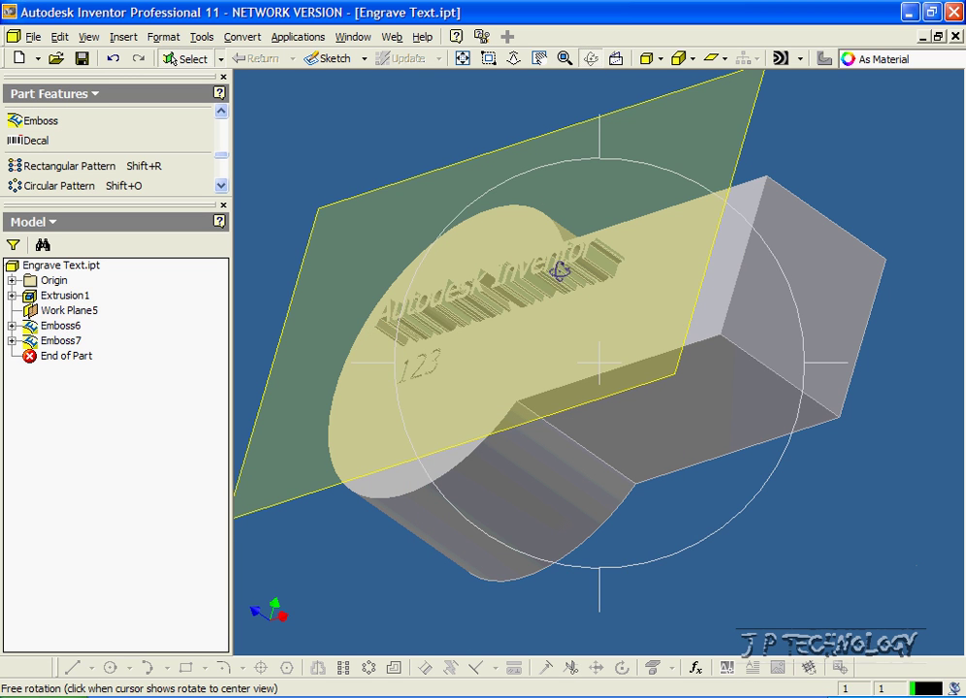
- Turn off Work Plane5's visibility so only the part and lettering show
drag(563, 273, 647, 435)
key(Escape)
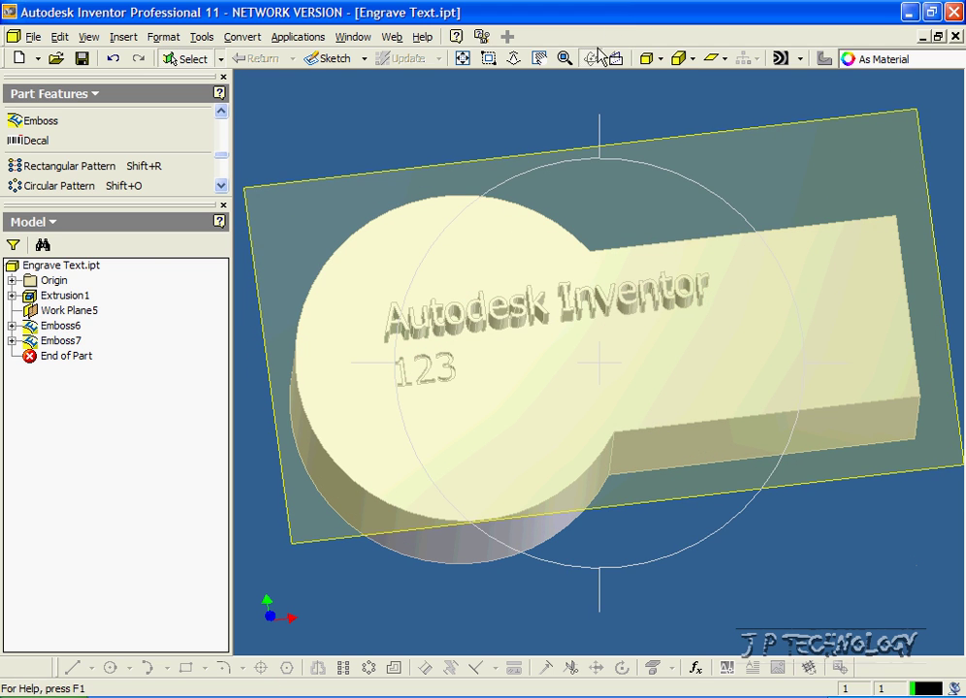
click(89, 311)
right_click(89, 312)
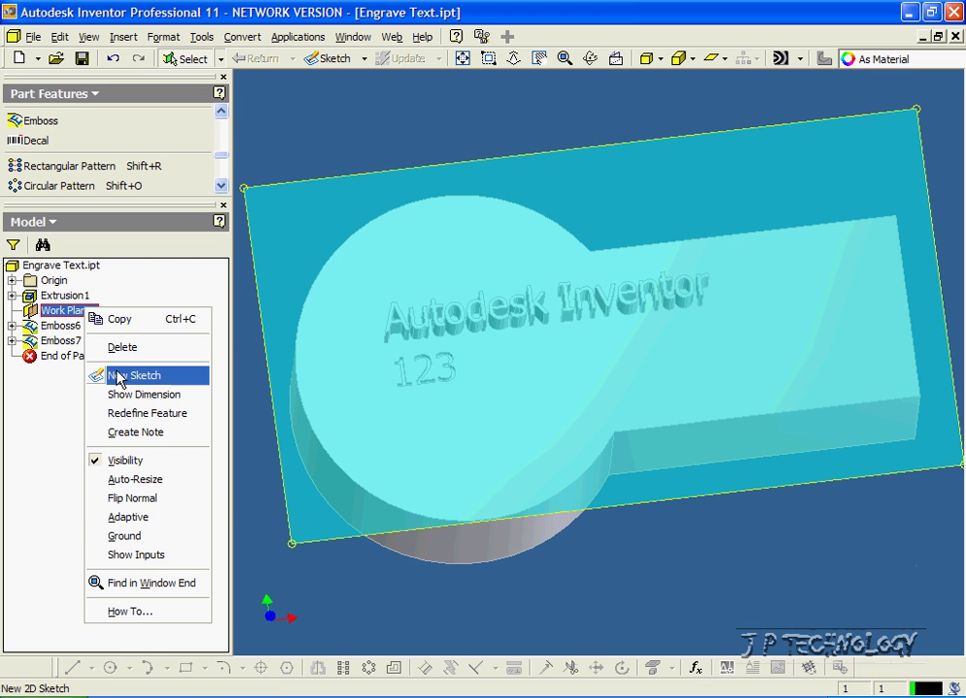
click(114, 461)
click(590, 59)
drag(638, 360, 599, 200)
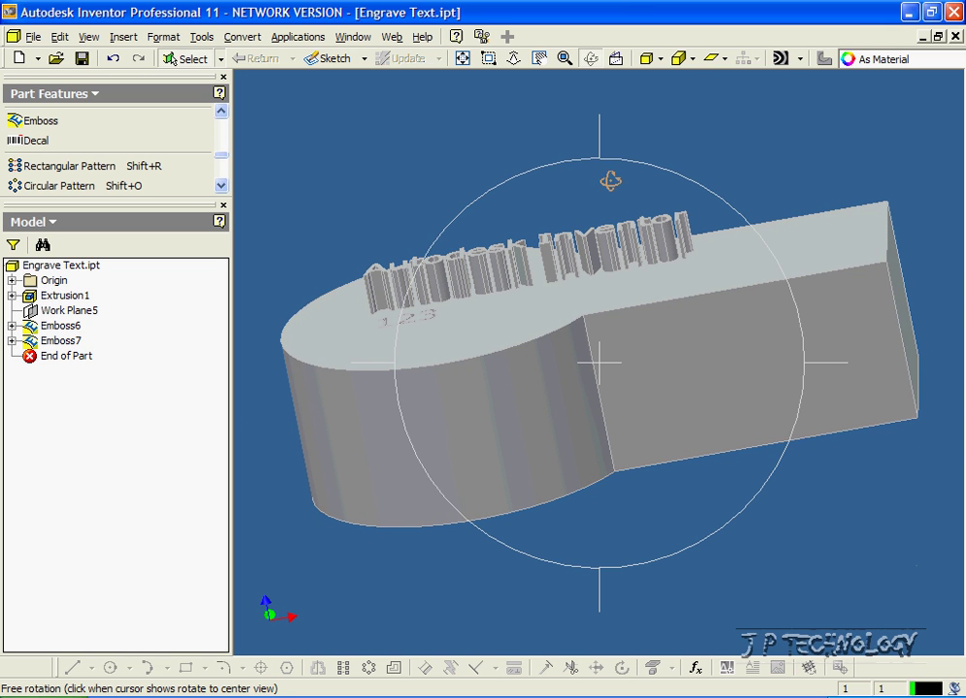
- Create Work Plane6 offset 45 mm from the arm's flat side face
click(591, 60)
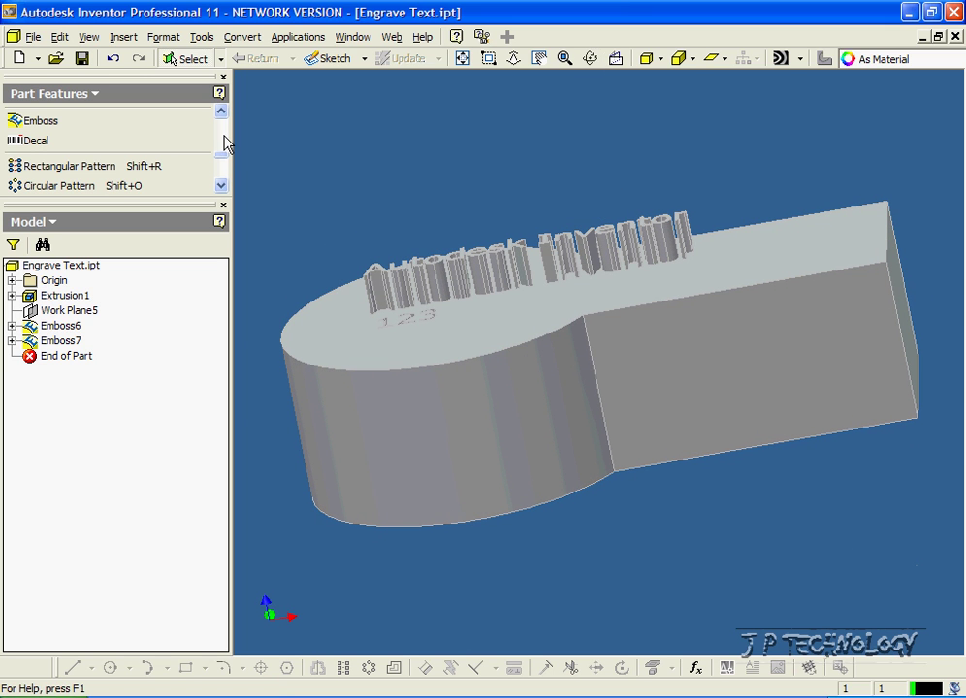
mouse_move(224, 143)
mouse_down()
mouse_move(218, 185)
mouse_move(219, 163)
mouse_up()
click(51, 141)
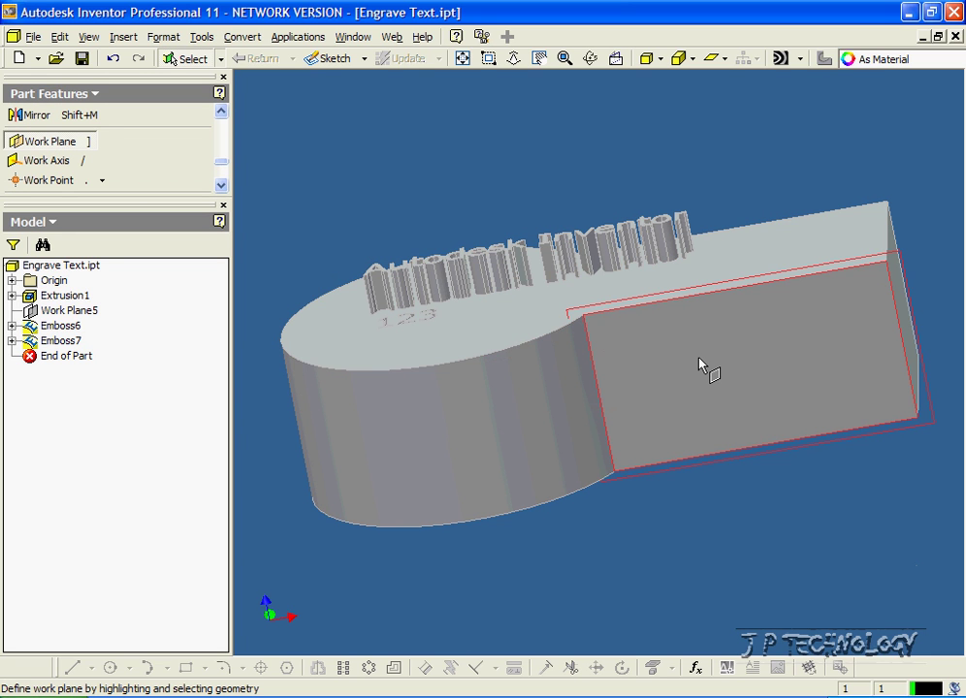
drag(703, 366, 681, 489)
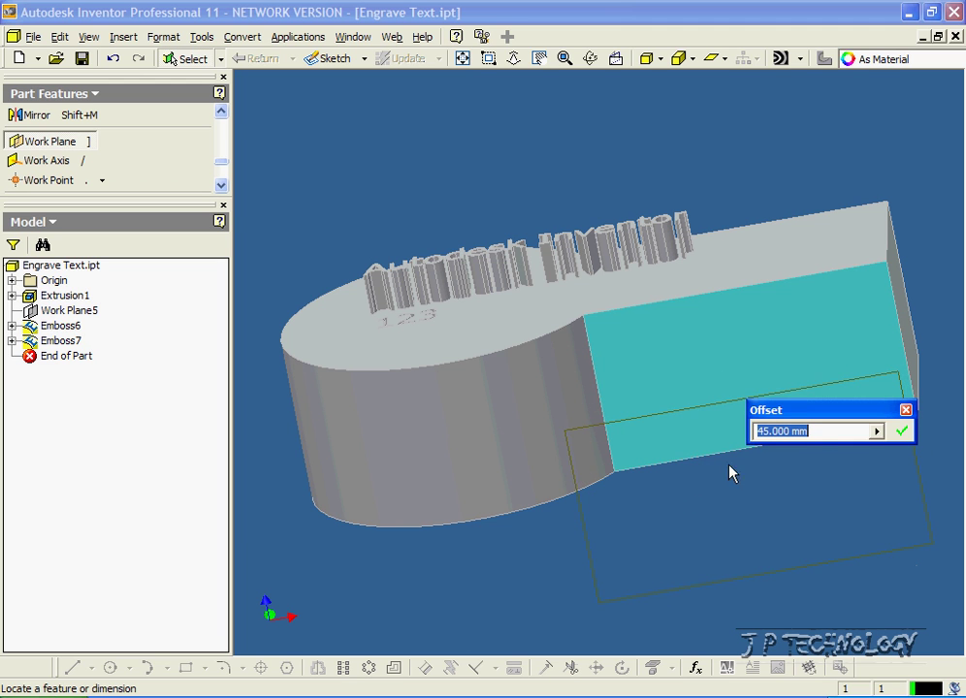
click(900, 430)
click(591, 59)
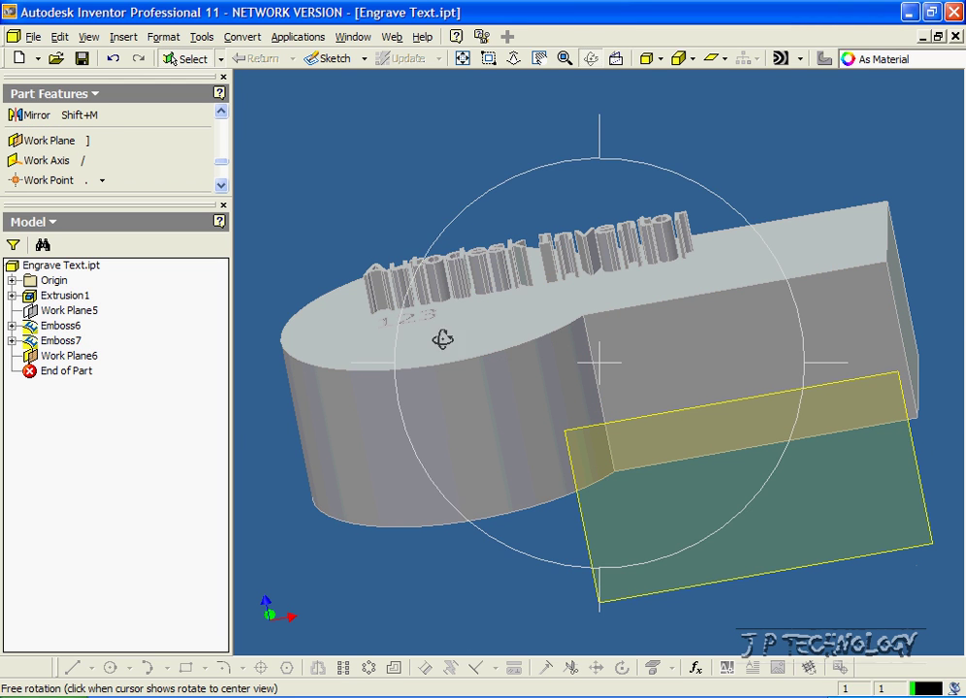
drag(442, 328, 409, 300)
click(590, 62)
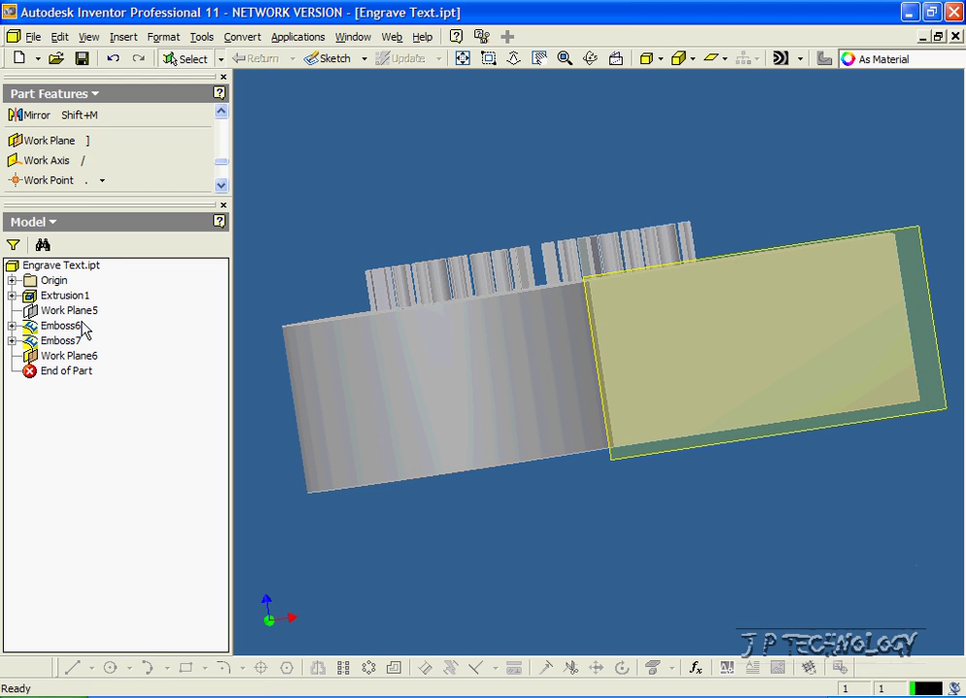
- On Work Plane6, sketch the text 'HELLO' in 3.50 mm Arial Black over the round side
click(68, 356)
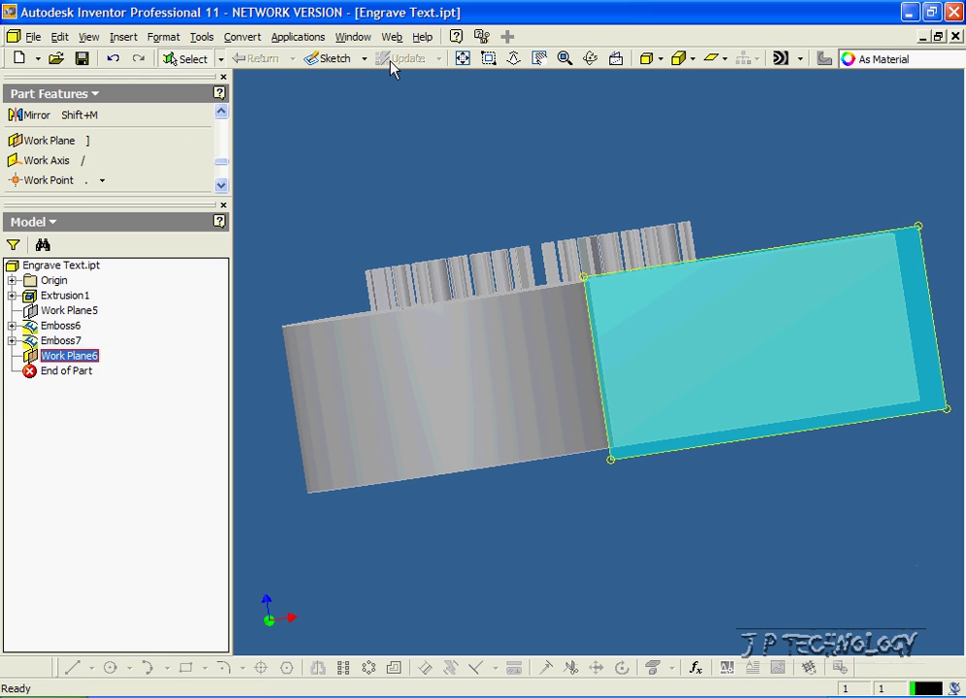
click(324, 58)
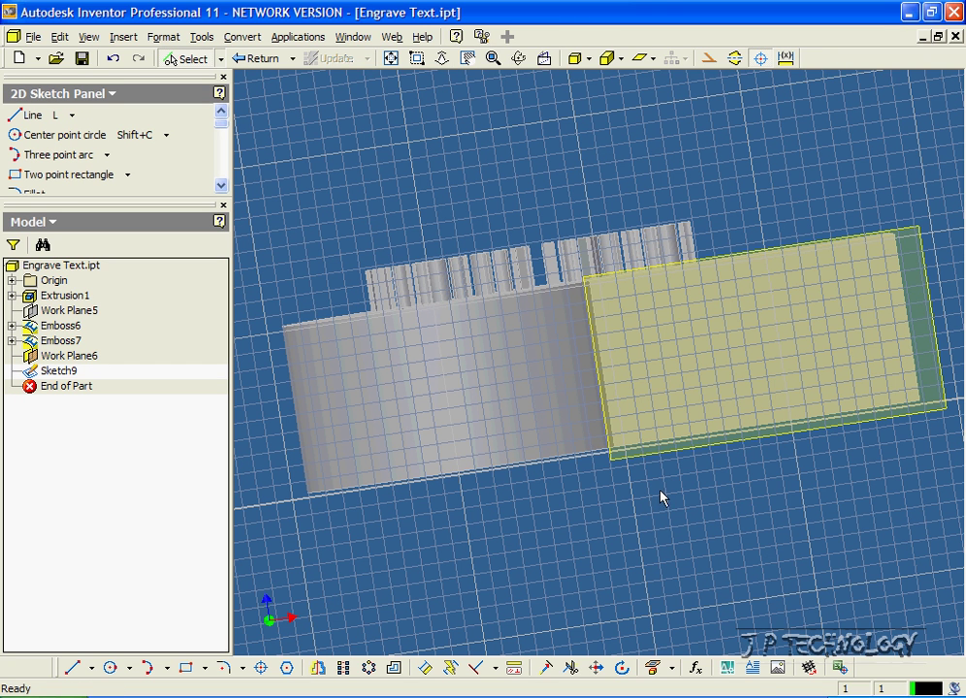
click(752, 668)
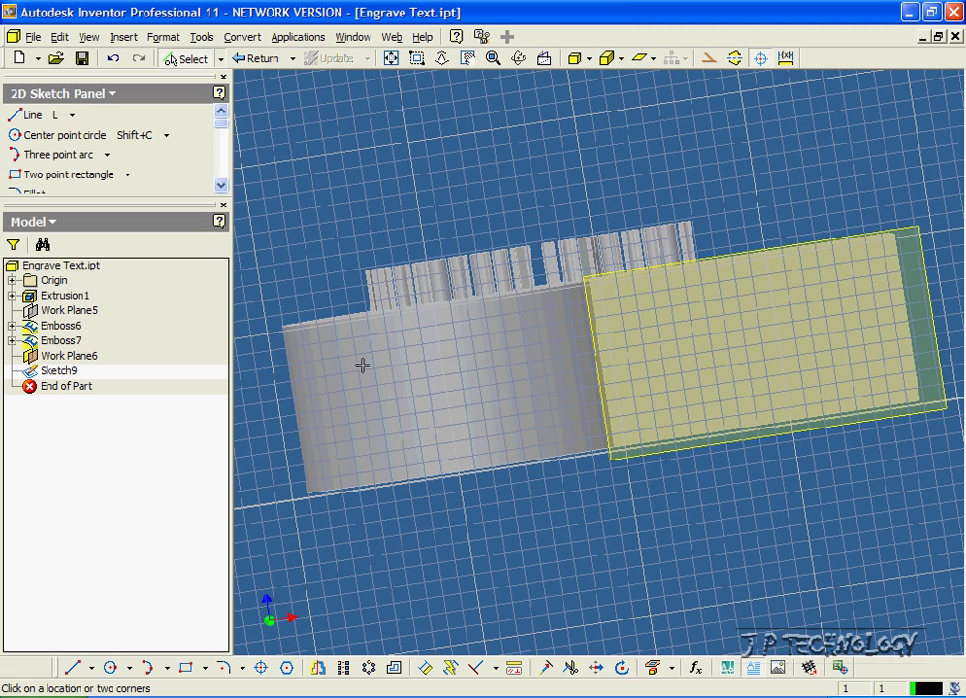
drag(564, 424, 577, 415)
click(576, 414)
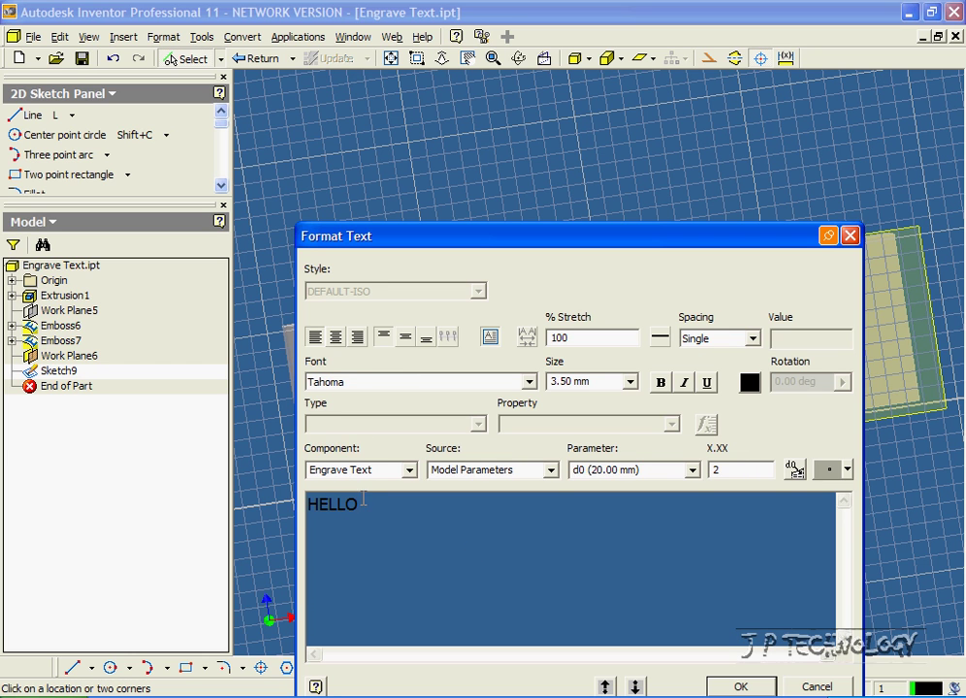
drag(364, 510, 301, 502)
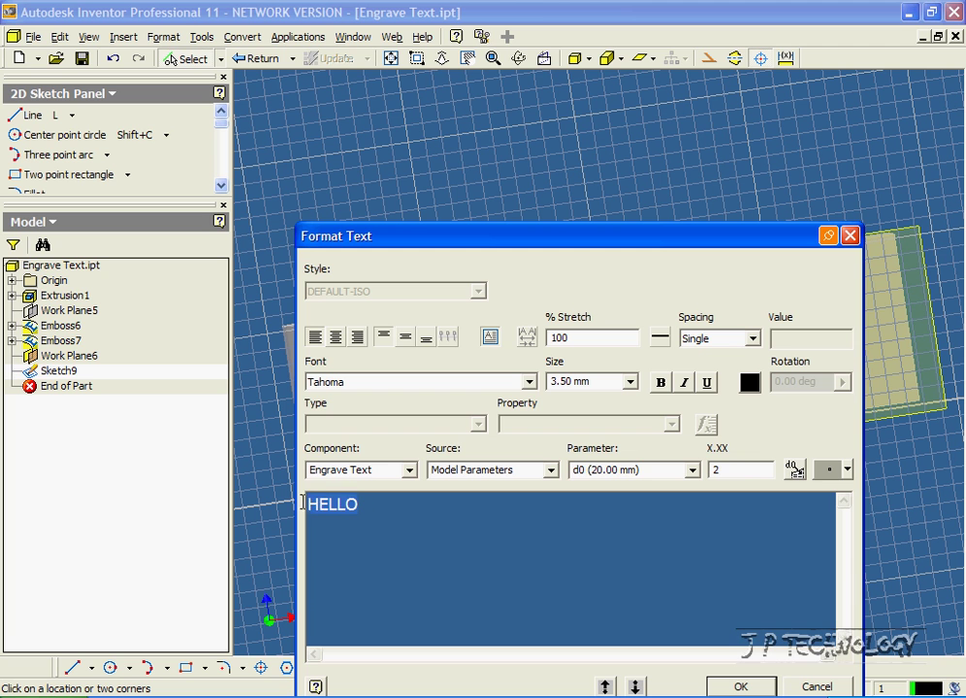
click(528, 380)
drag(529, 334, 529, 21)
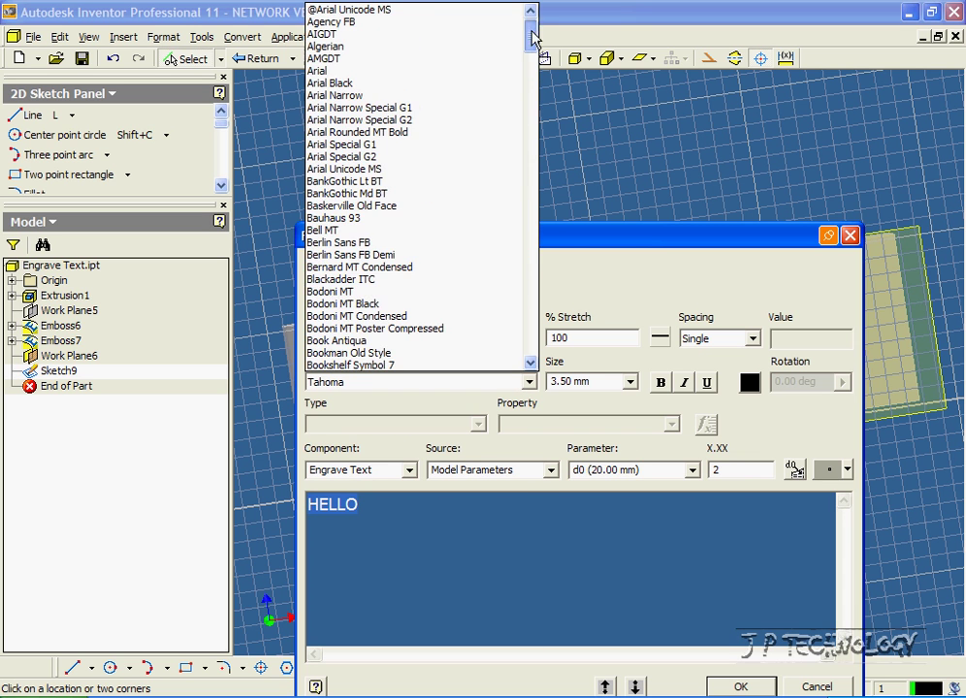
click(370, 85)
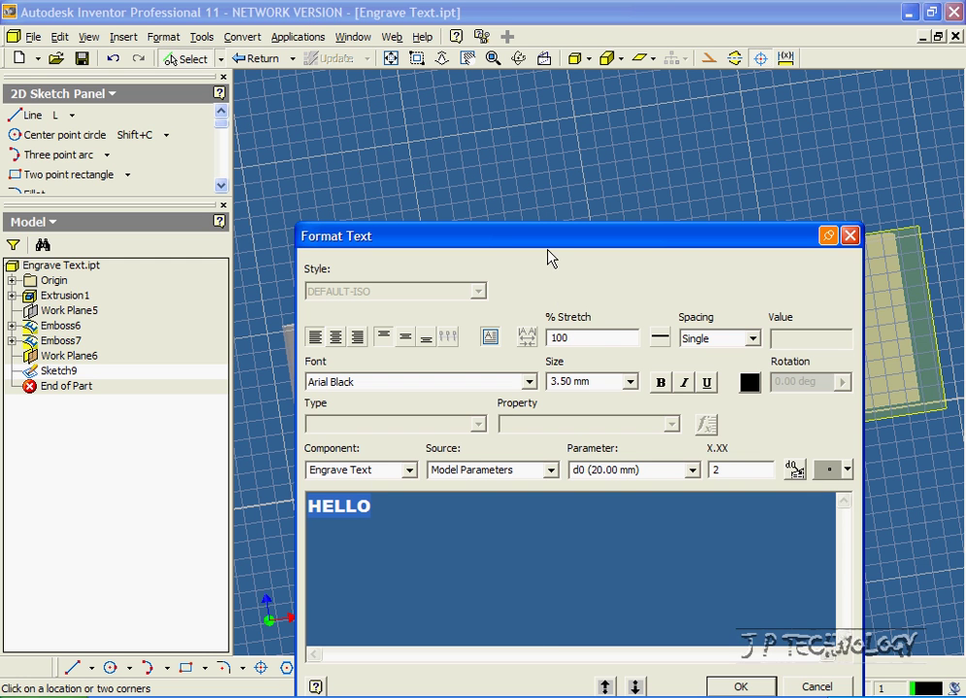
drag(548, 255, 535, 155)
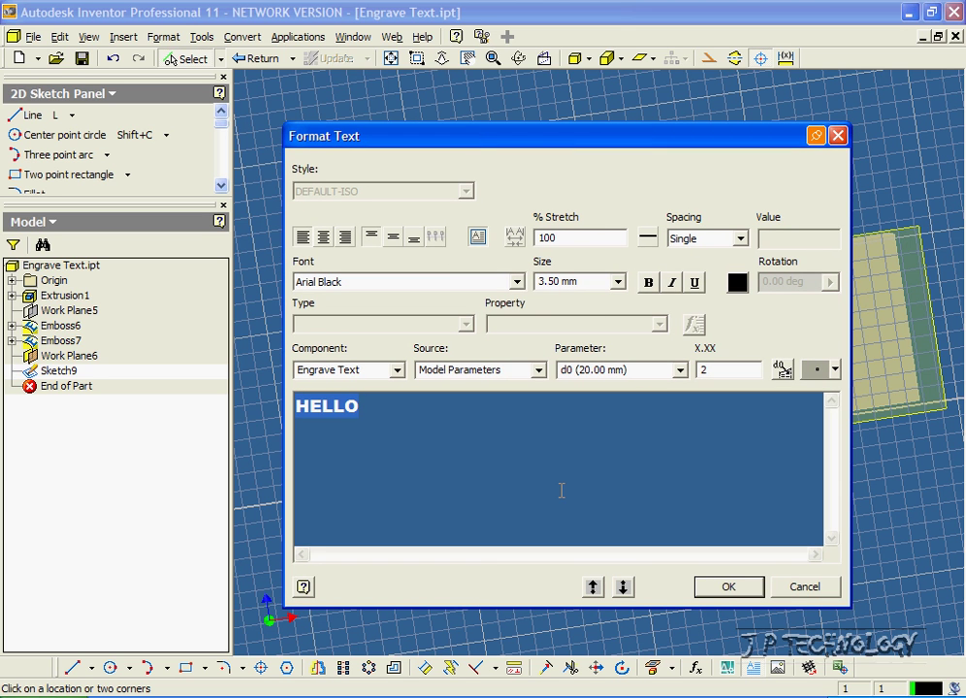
click(728, 587)
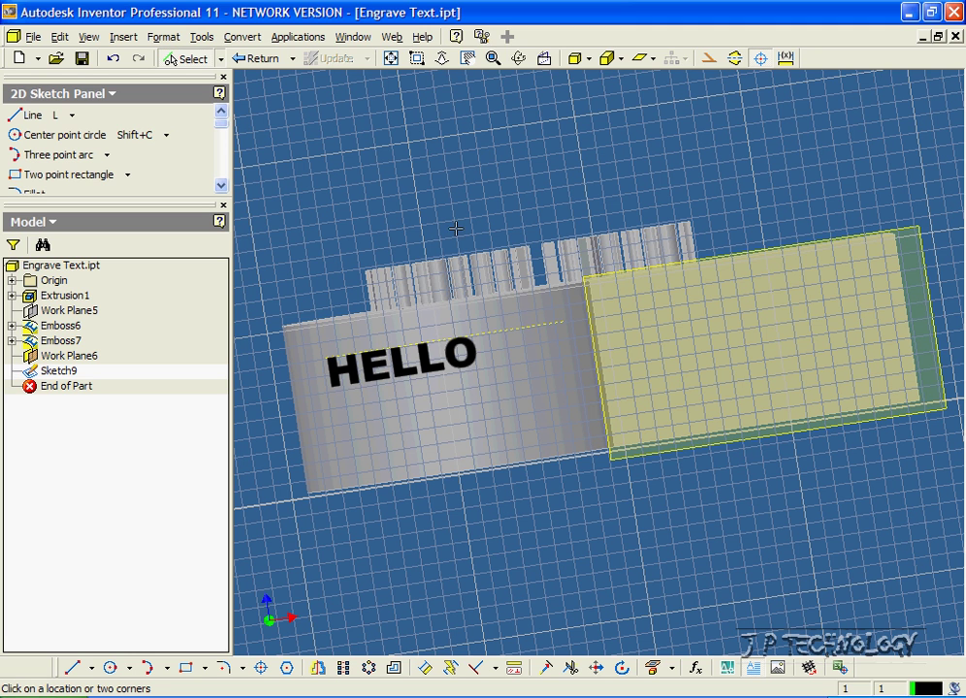
- Finish the sketch containing the HELLO text
click(258, 58)
scroll(221, 160, down, 2)
scroll(219, 165, down, 8)
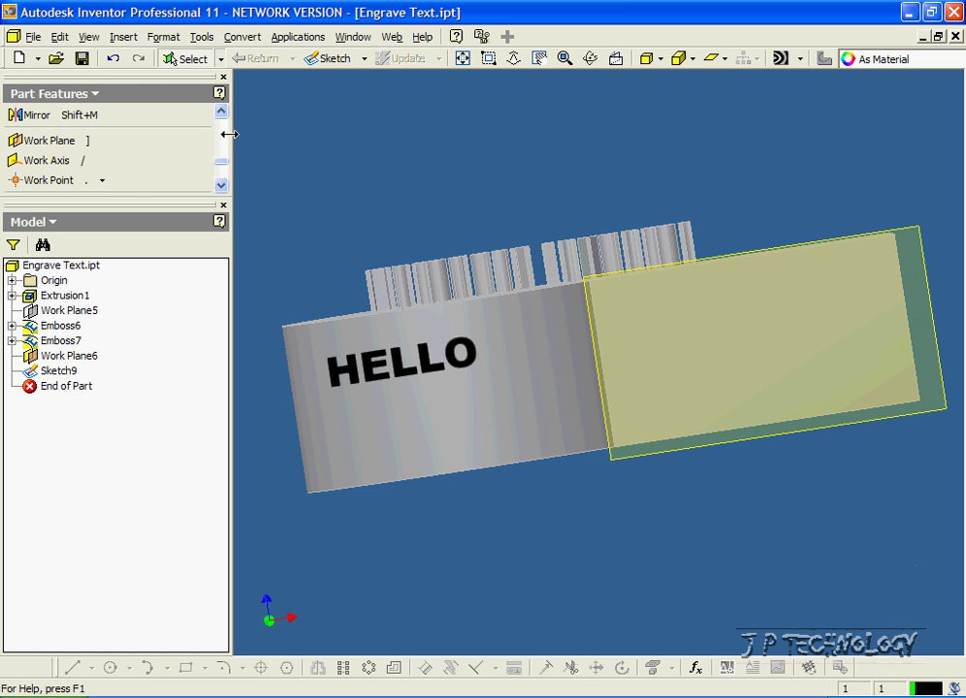
scroll(194, 131, down, 2)
- Emboss HELLO as a 1 mm Engrave from Face, wrapped onto the curved side face
click(58, 123)
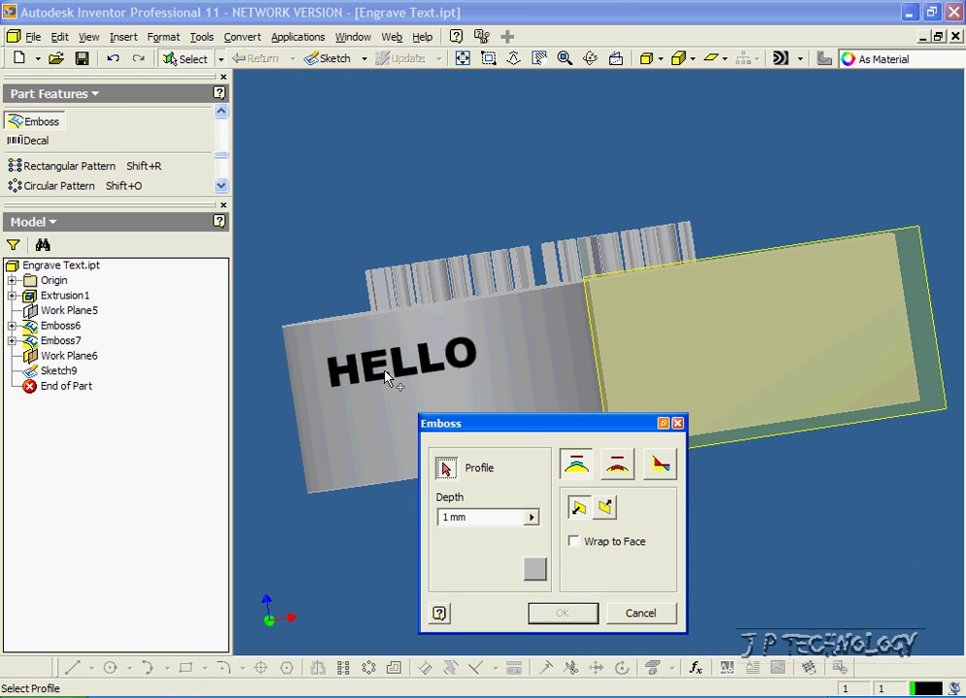
click(351, 374)
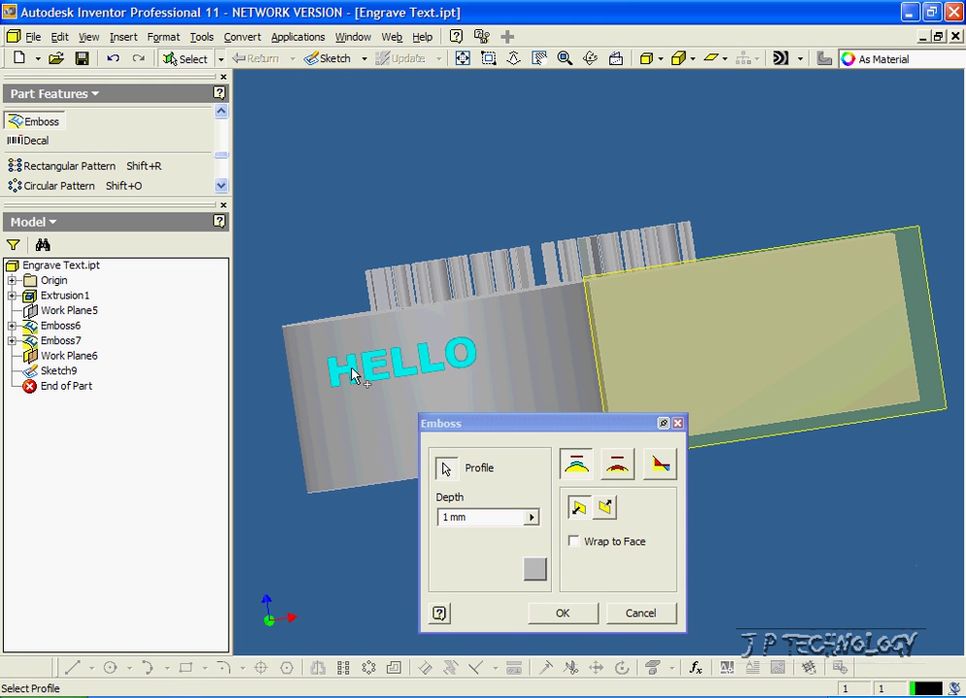
click(619, 468)
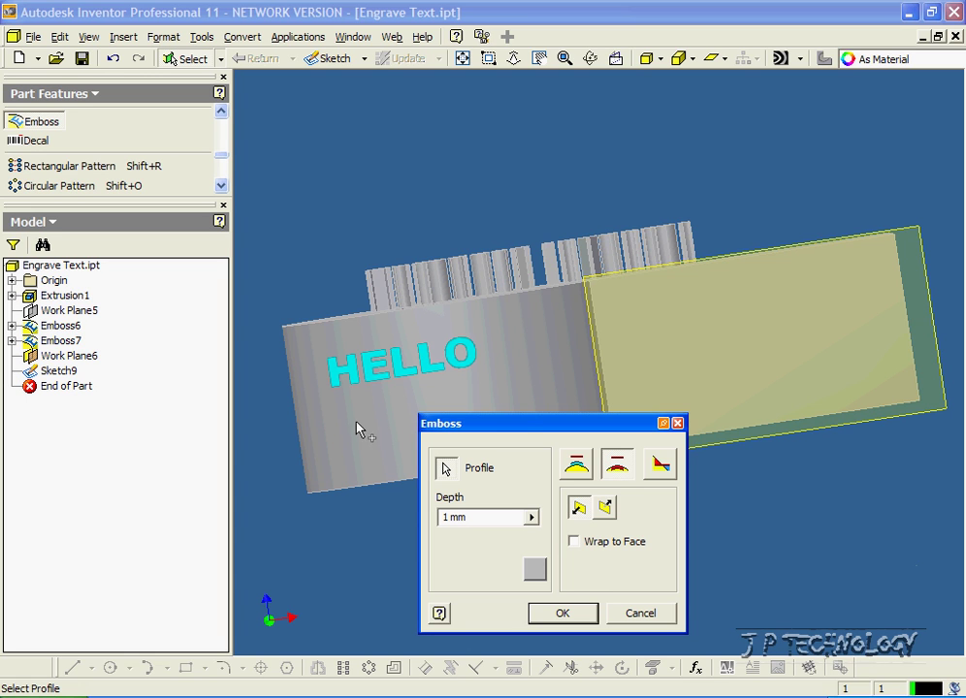
click(573, 542)
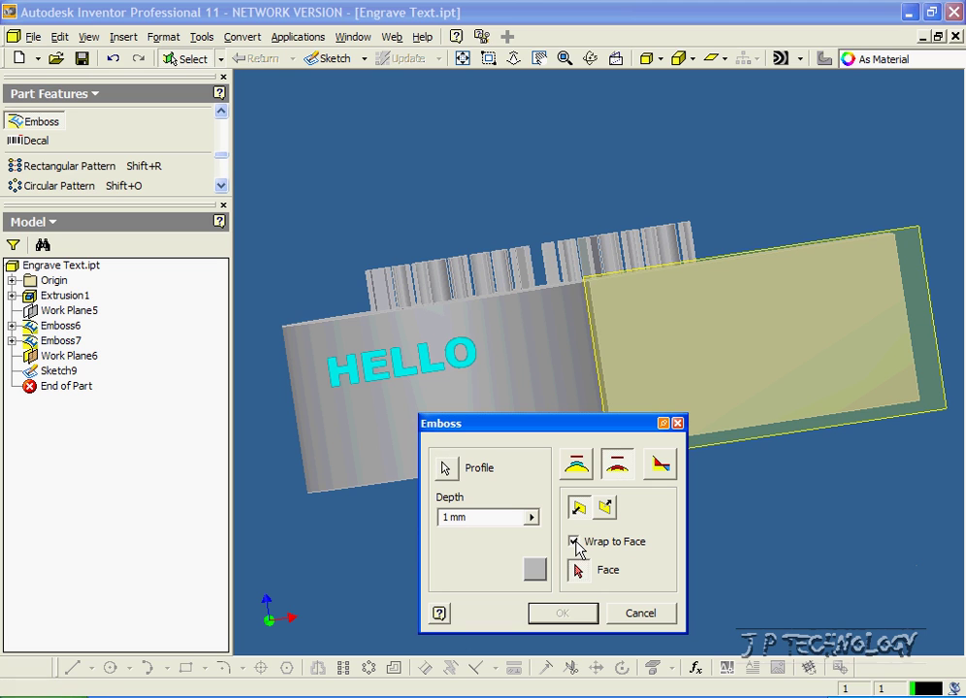
click(518, 365)
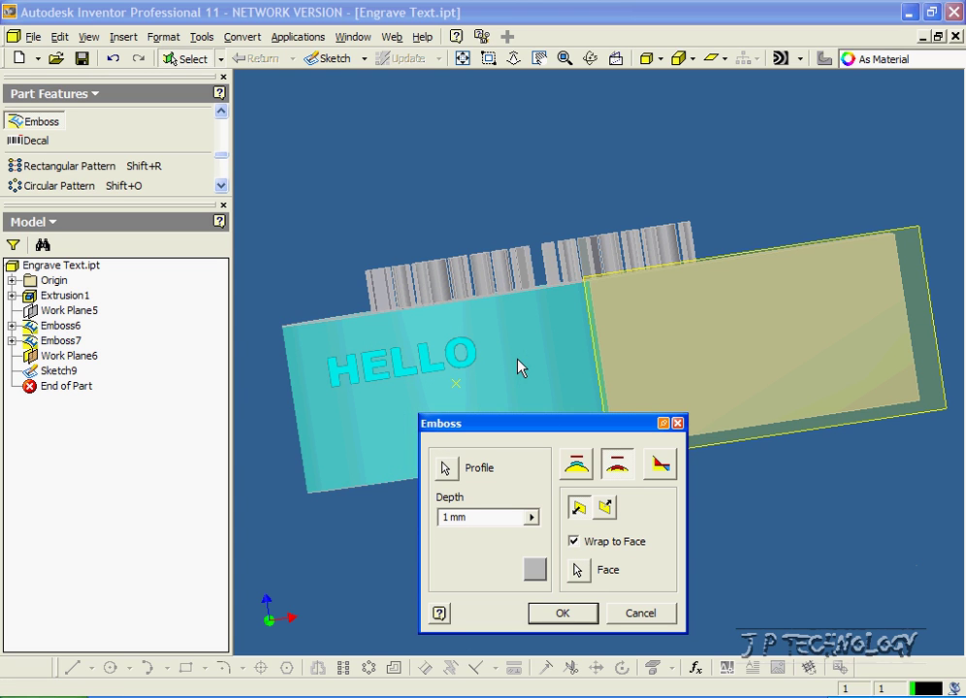
click(589, 58)
drag(610, 338, 698, 332)
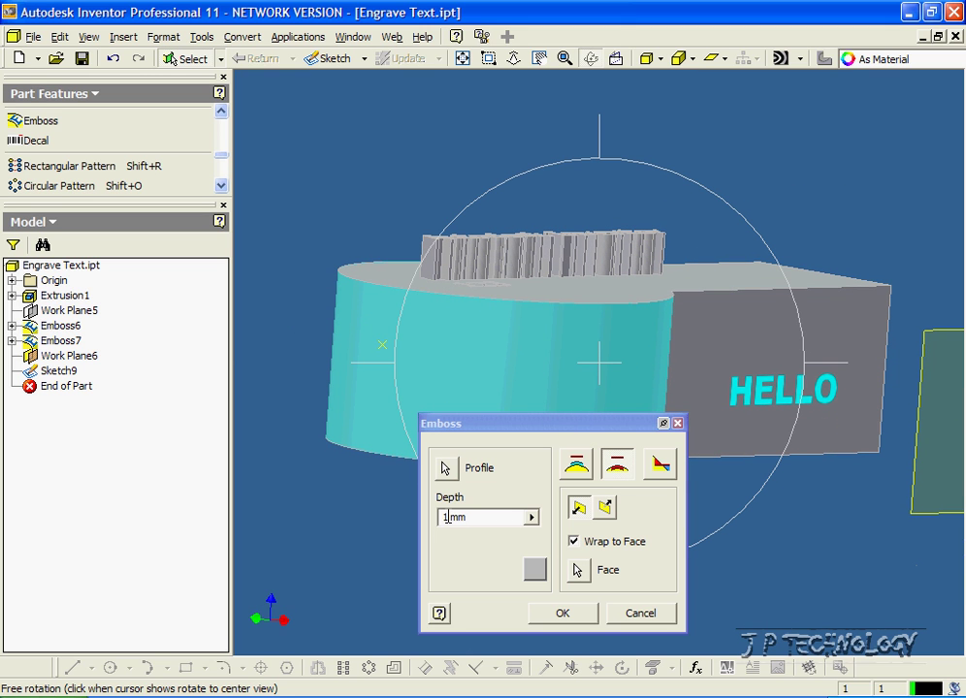
key(Escape)
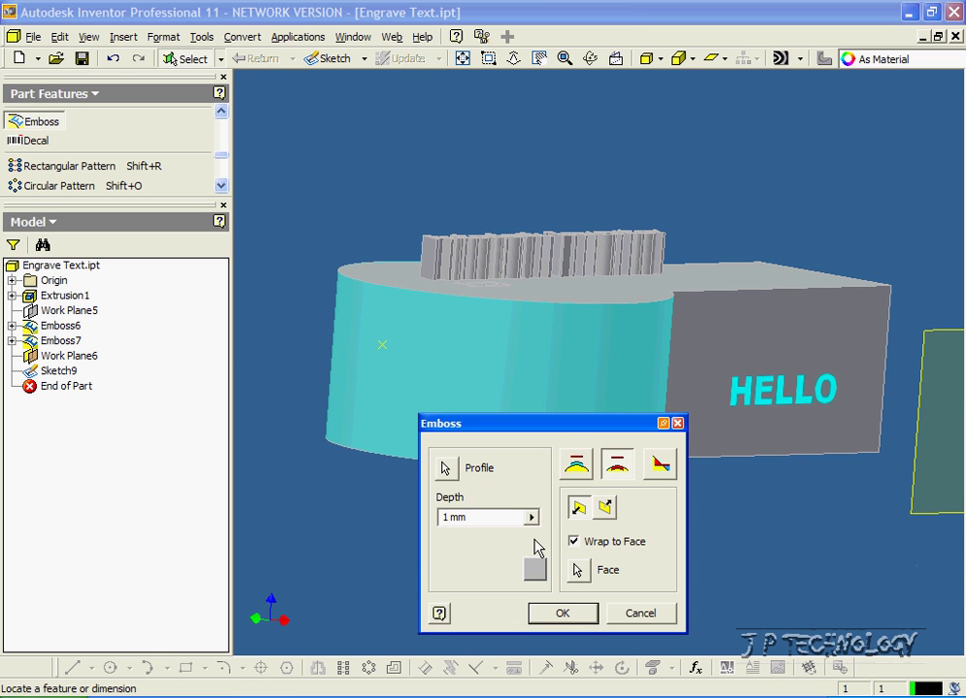
click(562, 614)
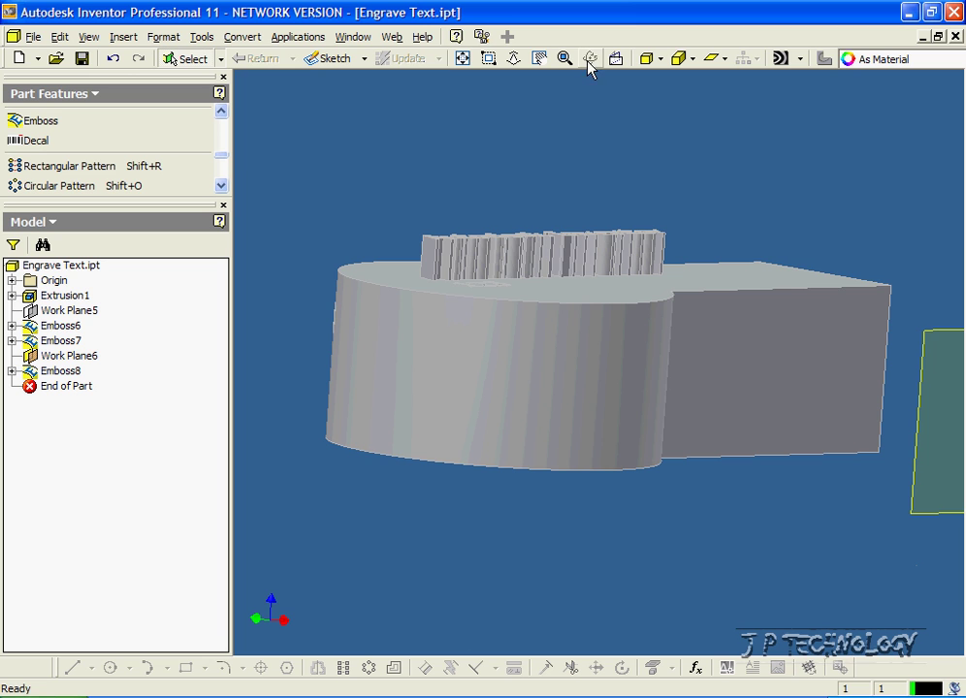
- Orbit the part to inspect the HELLO engraving on the curved side
click(588, 60)
drag(448, 247, 795, 381)
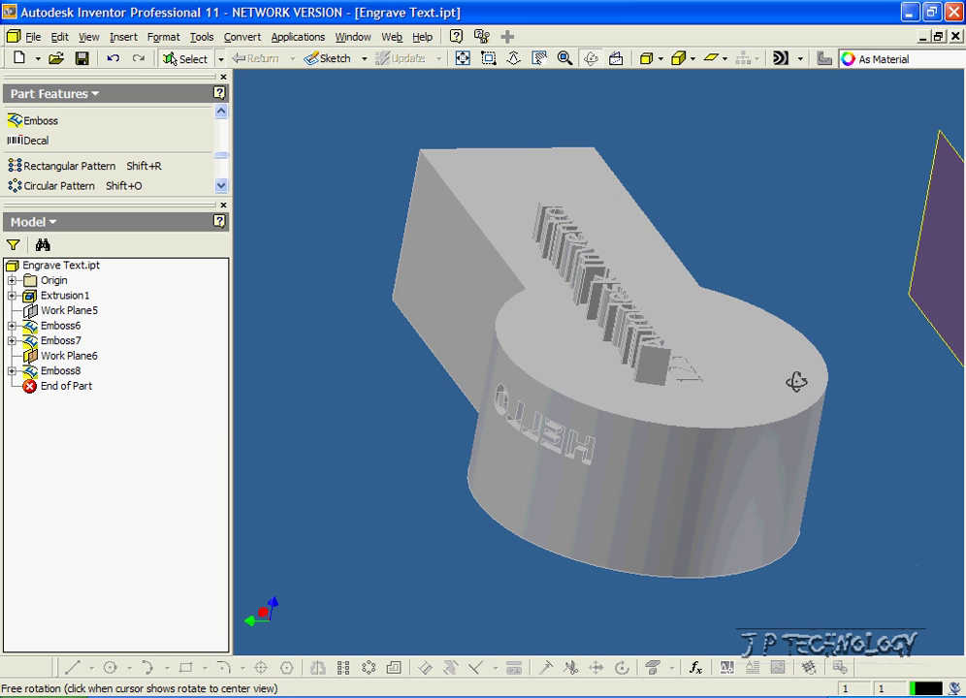
drag(795, 381, 526, 395)
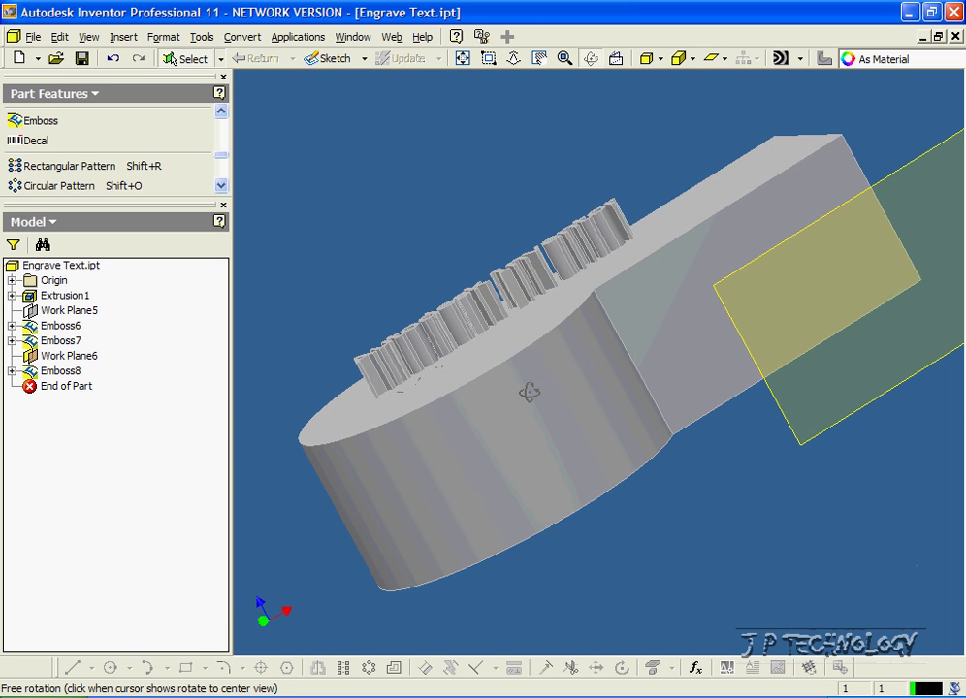
click(589, 60)
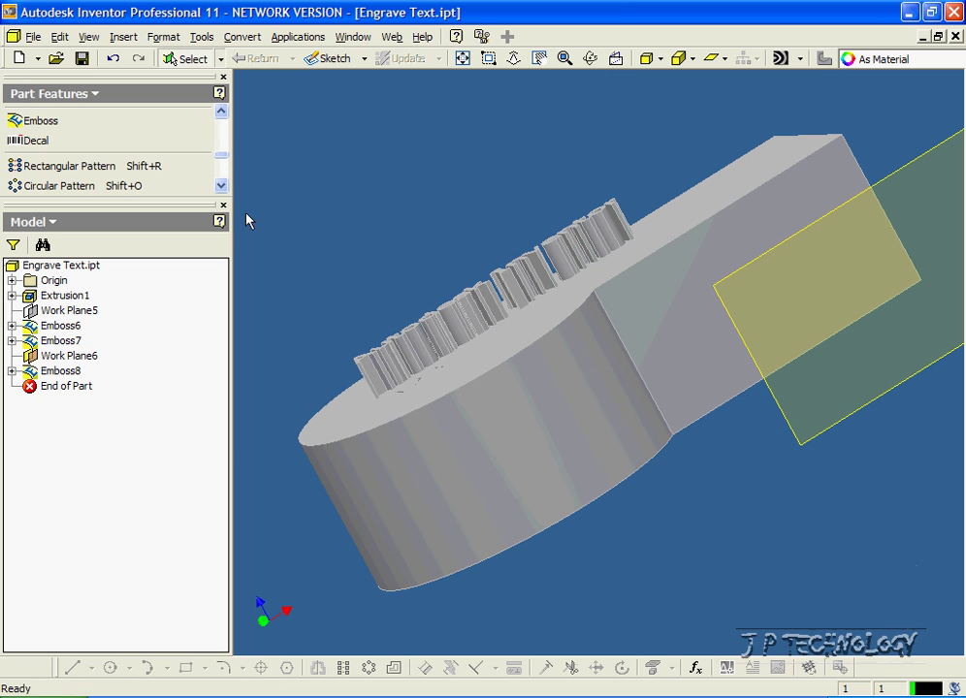
- Edit Emboss8 to flip its engraving direction and orbit to verify HELLO
right_click(64, 379)
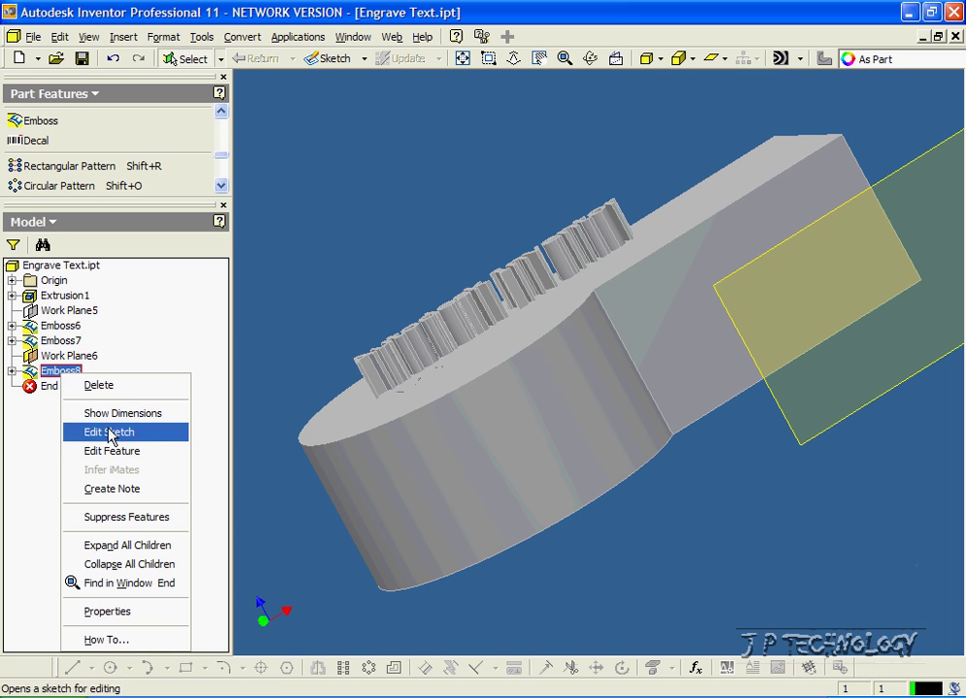
click(109, 452)
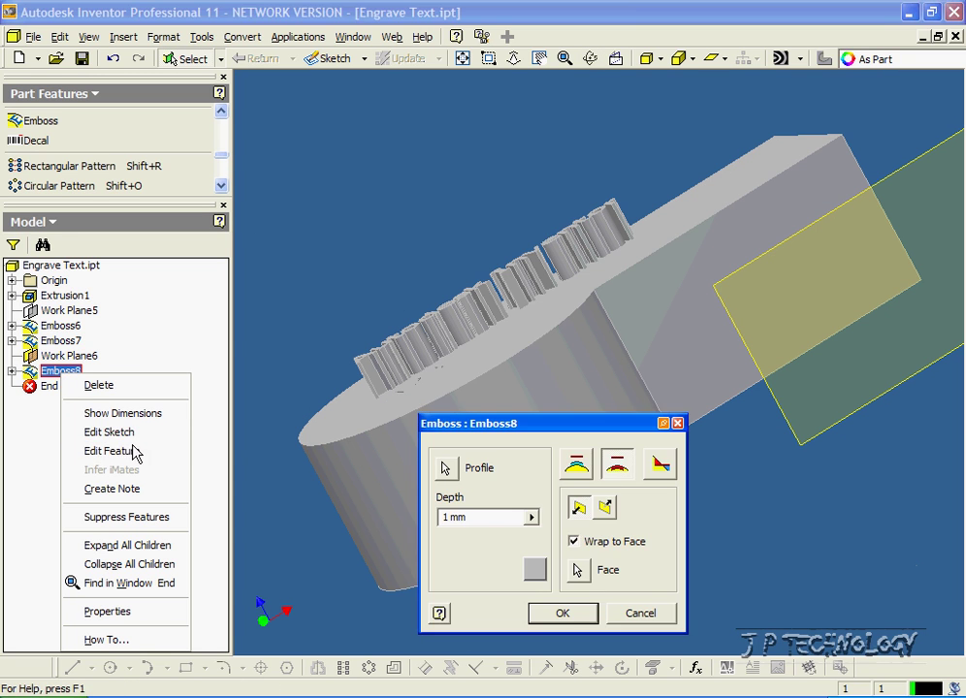
click(608, 509)
click(564, 614)
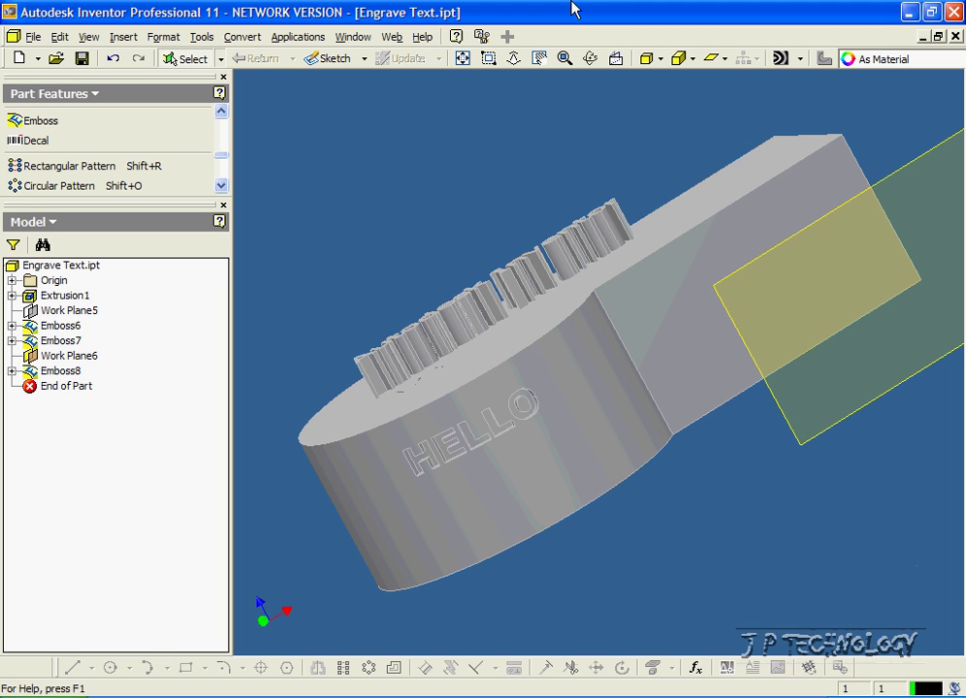
click(590, 59)
drag(562, 301, 656, 304)
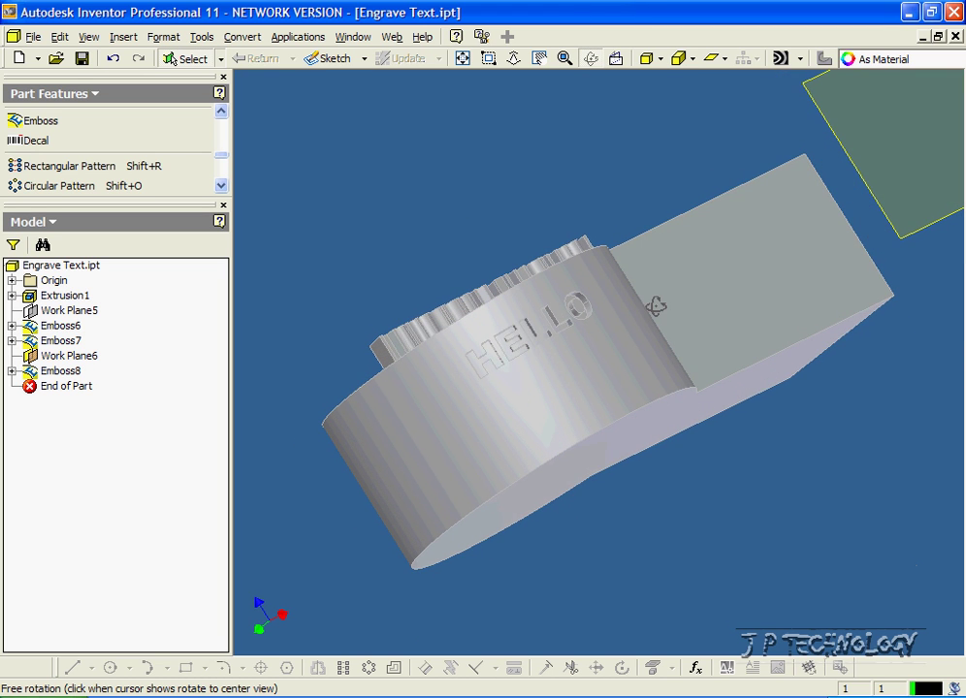
click(590, 56)
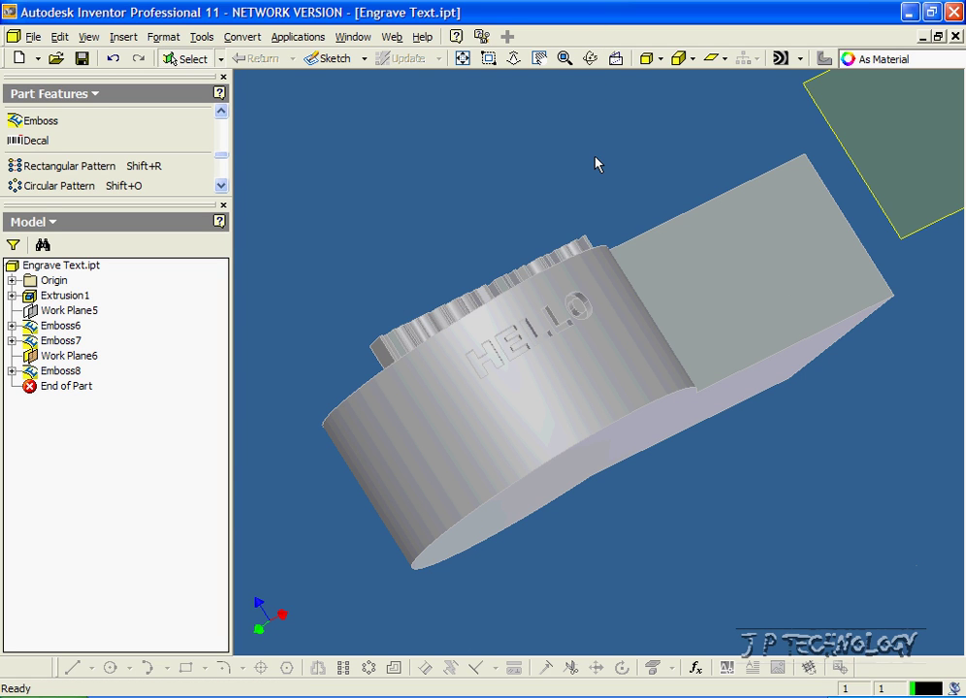